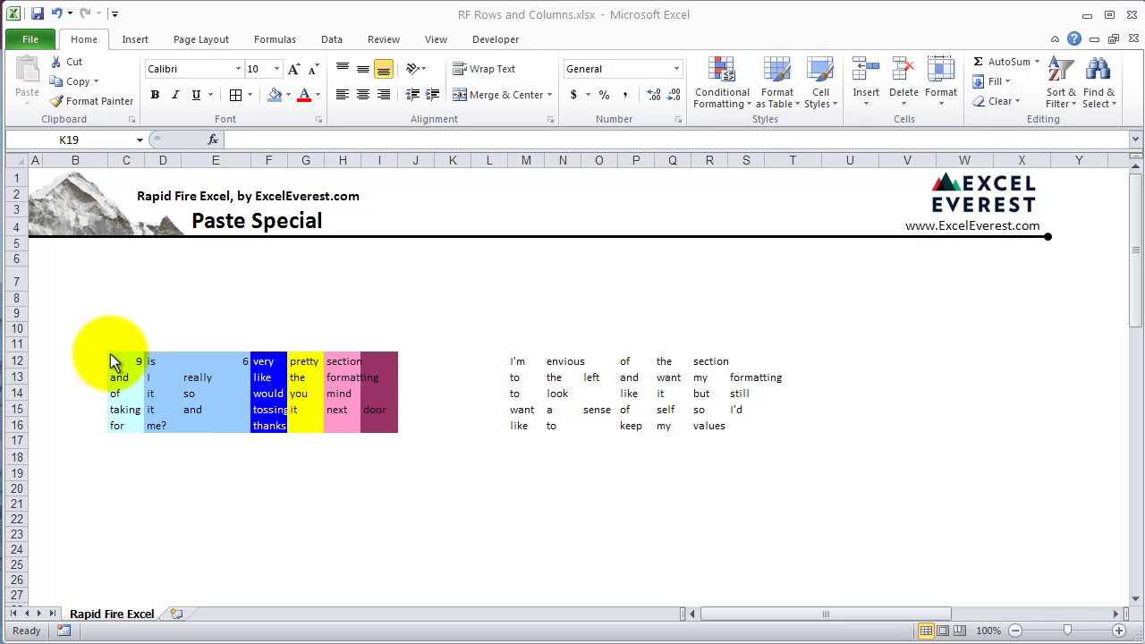
# Select and copy the coloured block C12:I16.
pyautogui.click(169, 478)
pyautogui.scroll(-1, 159, 345)
pyautogui.scroll(1, 123, 357)
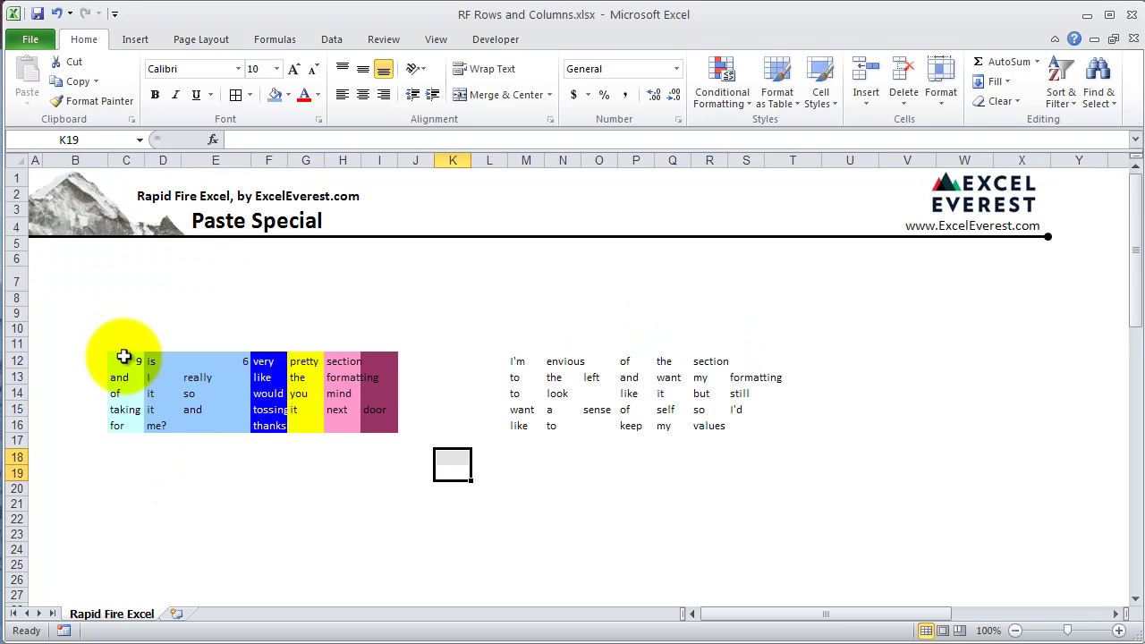
pyautogui.moveTo(124, 359); pyautogui.dragTo(376, 424)
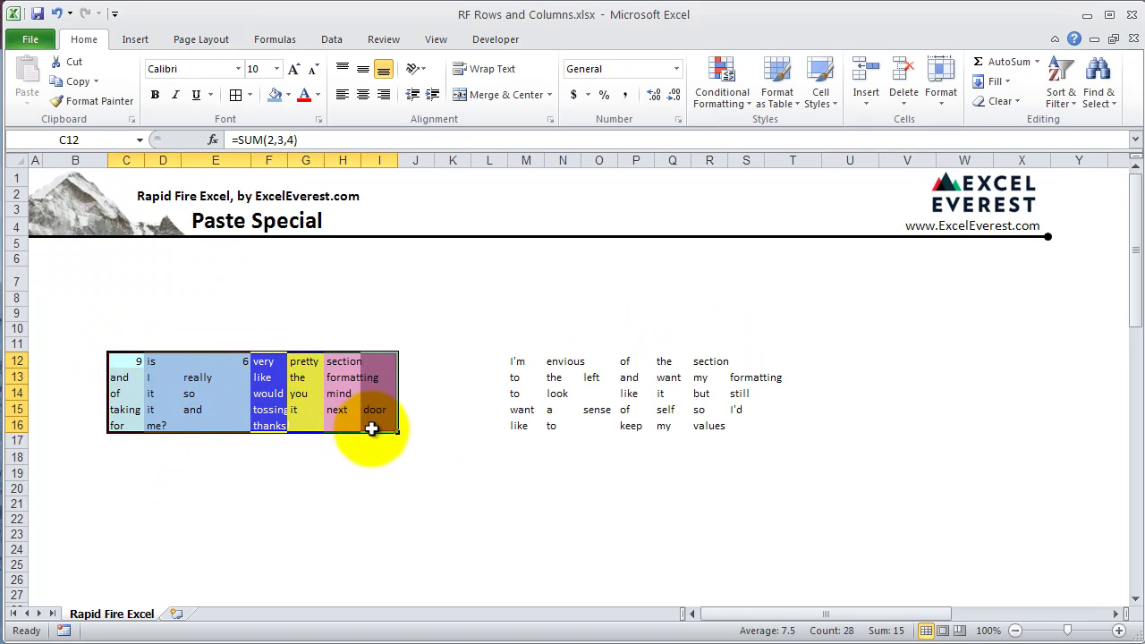
pyautogui.hotkey('ctrl', 'c')
# Paste the block at M12 as a trial, then undo to restore the plain word list.
pyautogui.click(519, 361)
pyautogui.hotkey('ctrl', 'v')
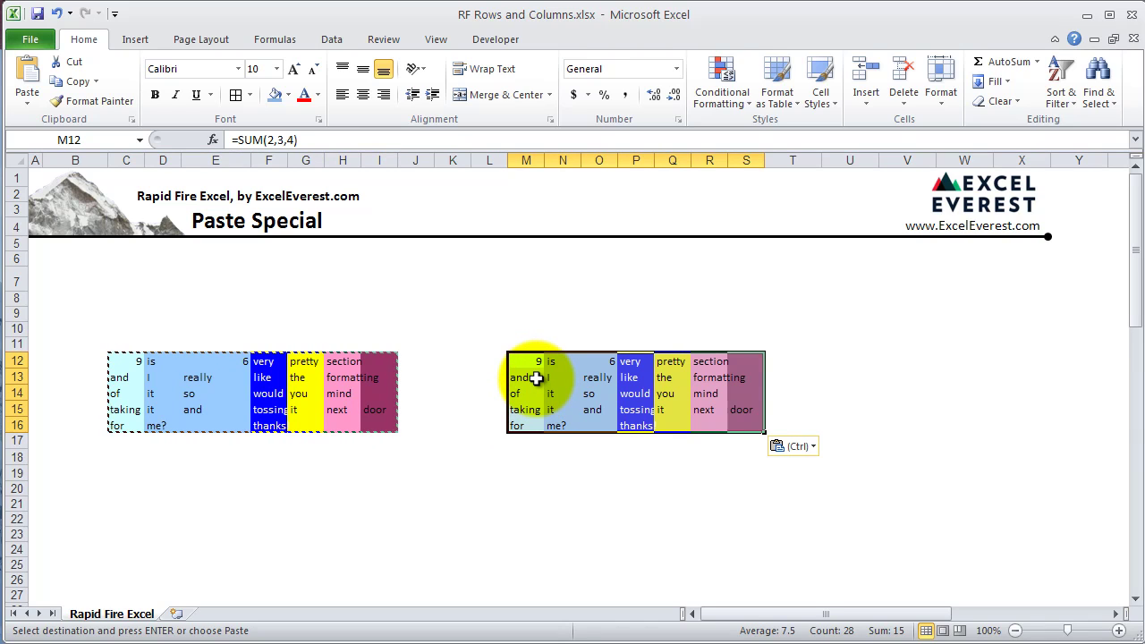
pyautogui.hotkey('ctrl', 'z')
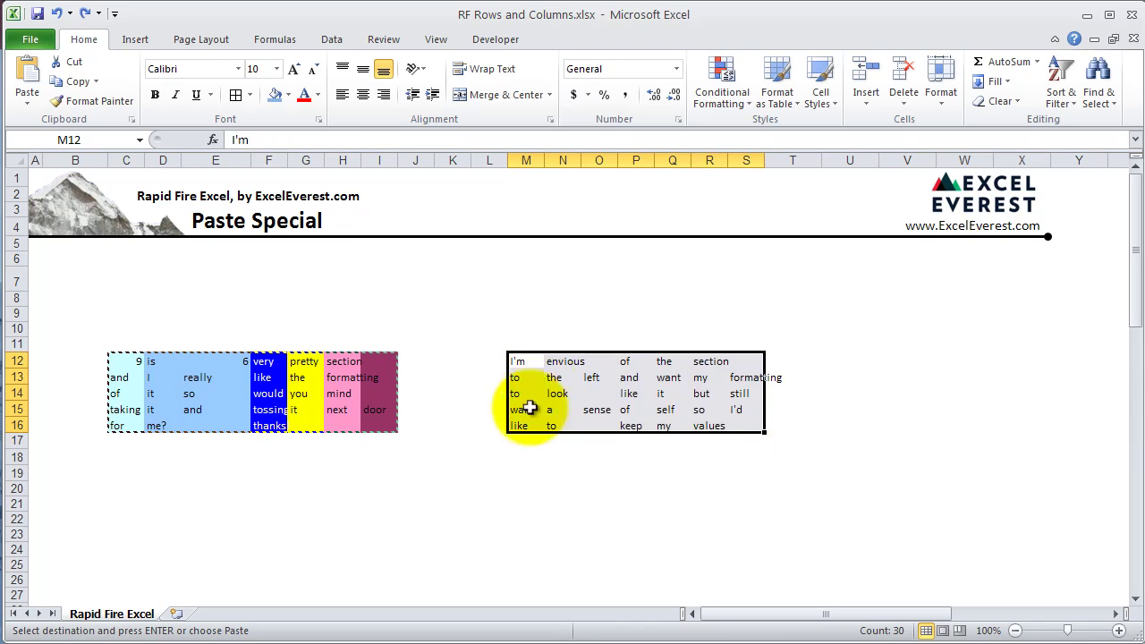
pyautogui.click(526, 440)
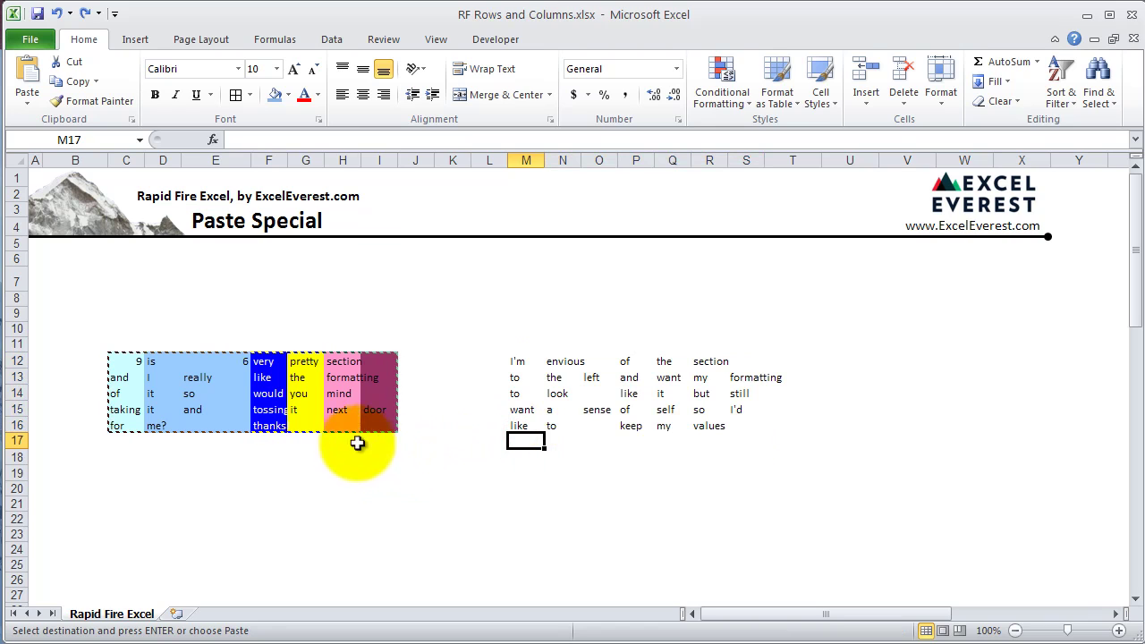
pyautogui.click(129, 361)
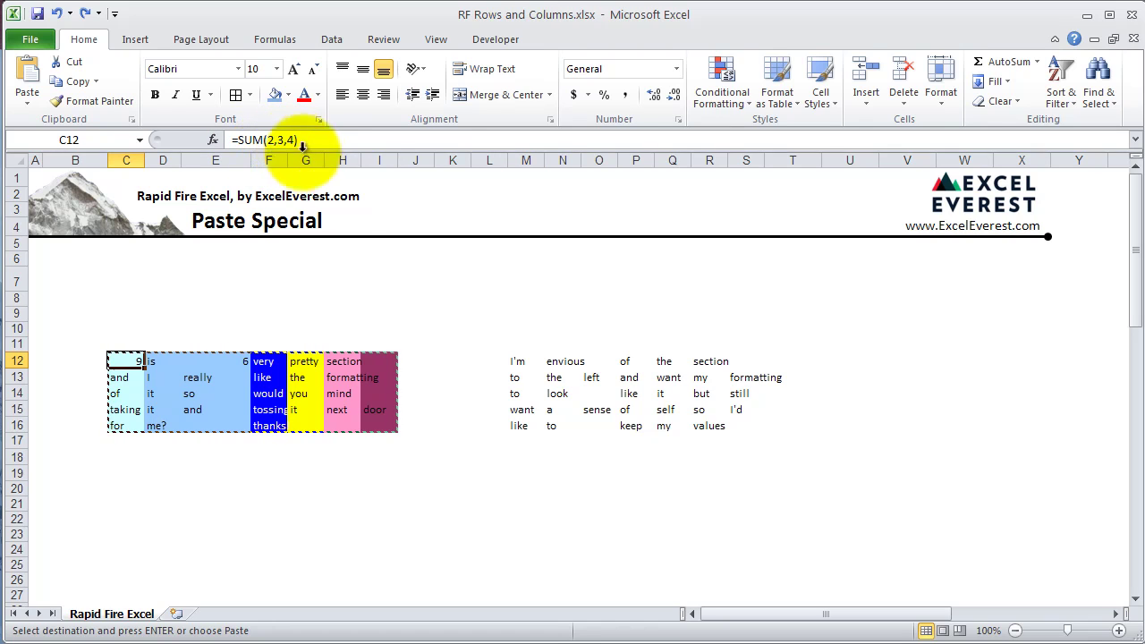
pyautogui.click(262, 385)
pyautogui.click(474, 378)
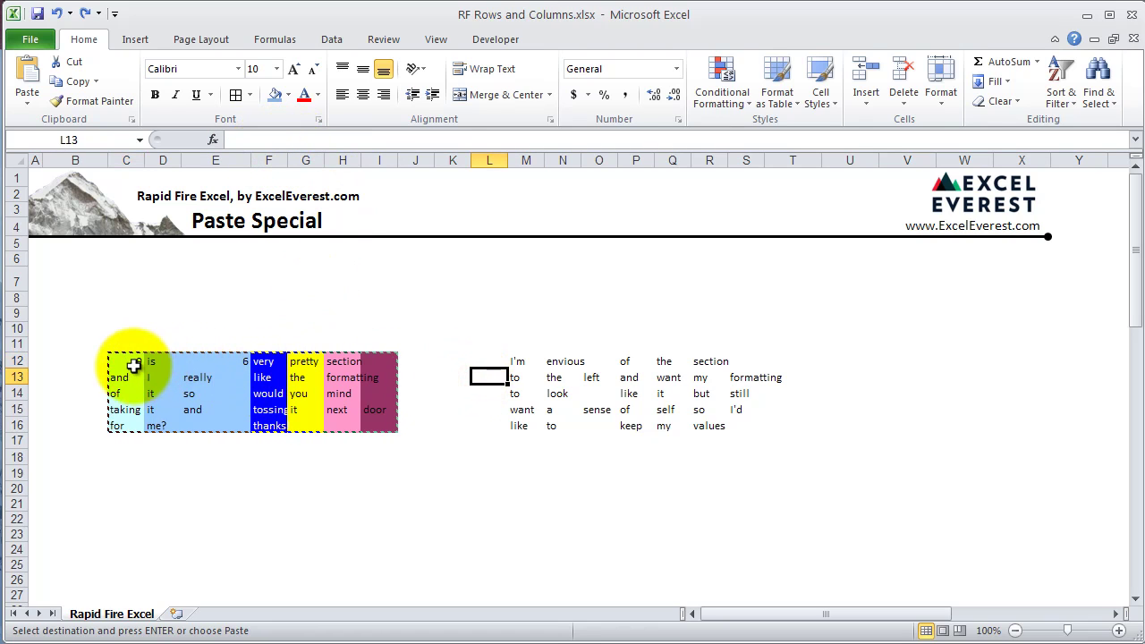
pyautogui.click(522, 360)
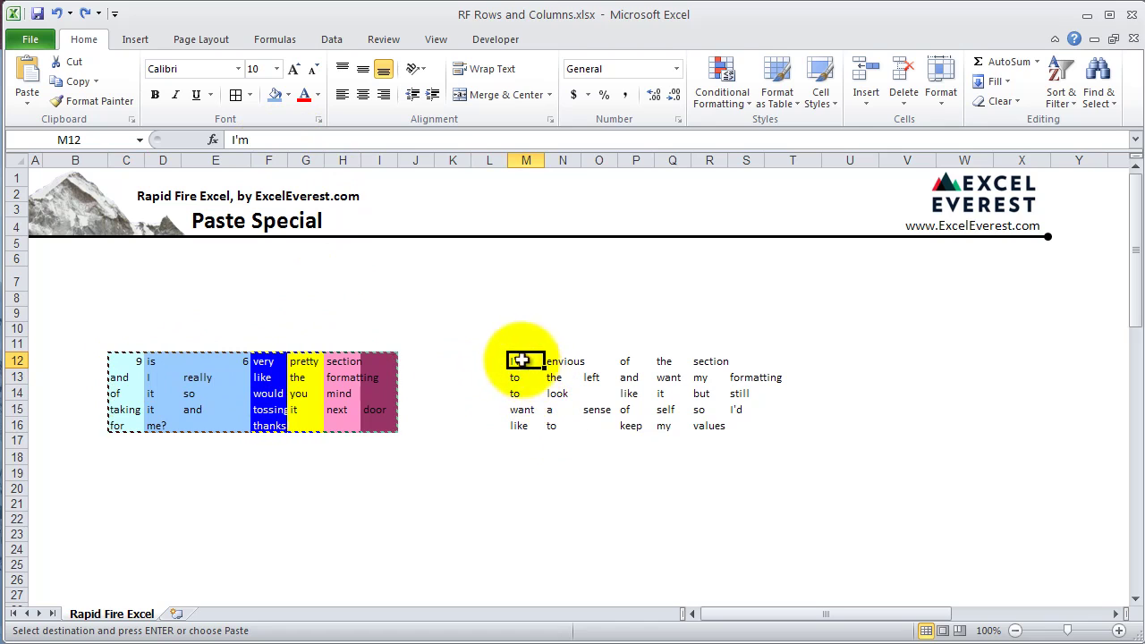
pyautogui.moveTo(135, 367); pyautogui.dragTo(374, 421)
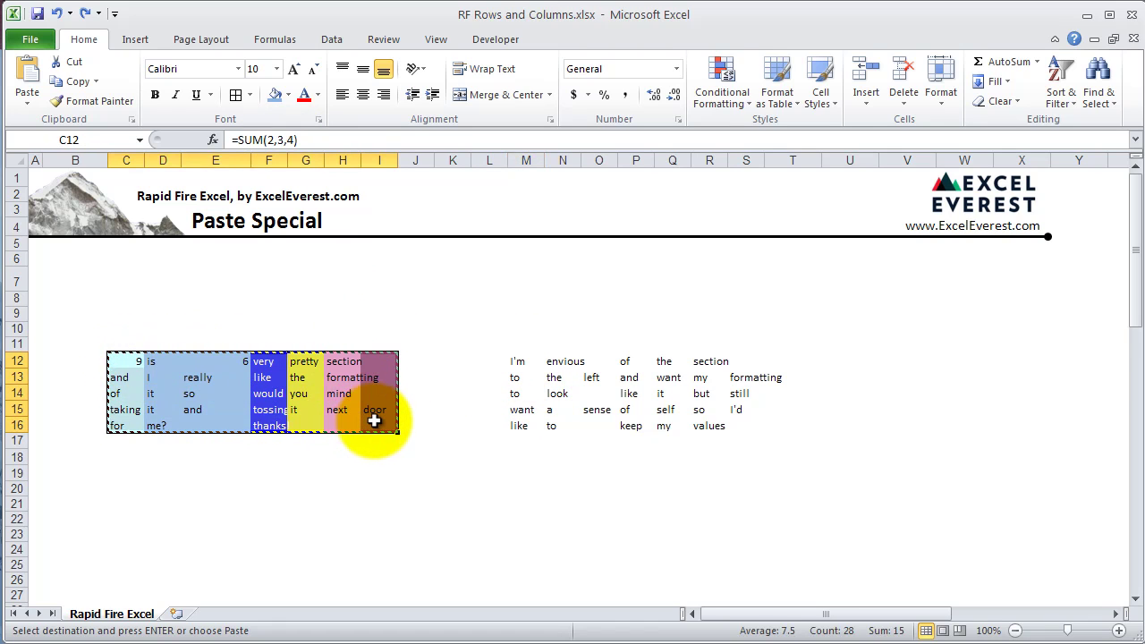
pyautogui.click(532, 363)
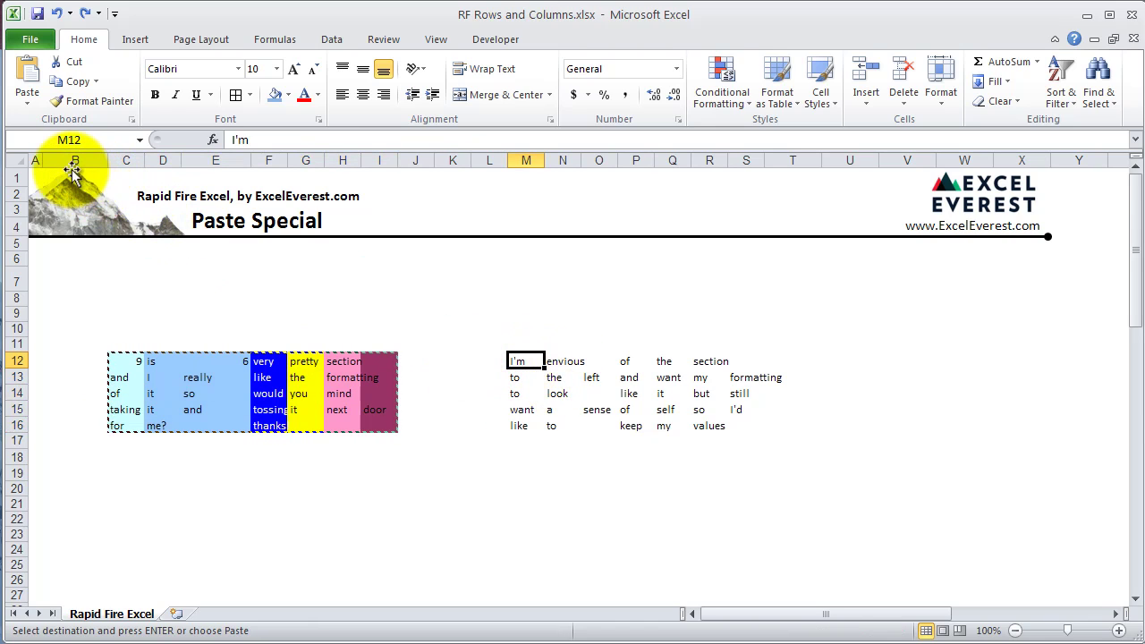
# Open Paste Special from the Home Paste dropdown and move the dialog off the data.
pyautogui.click(27, 105)
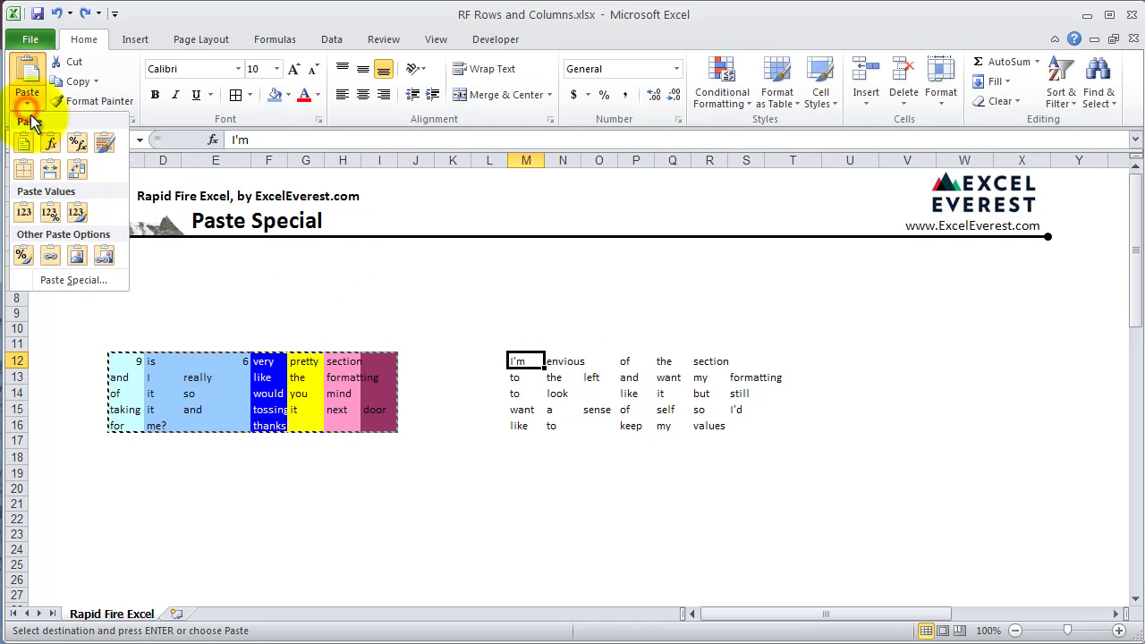
pyautogui.click(56, 283)
pyautogui.moveTo(486, 223); pyautogui.dragTo(512, 247)
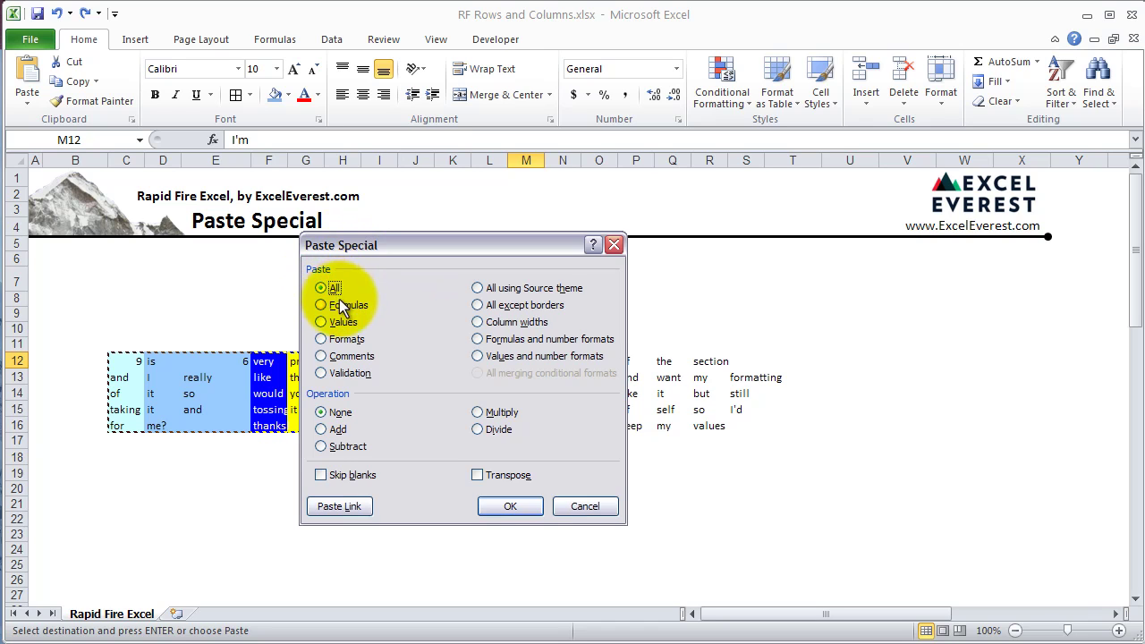
pyautogui.moveTo(374, 248); pyautogui.dragTo(559, 254)
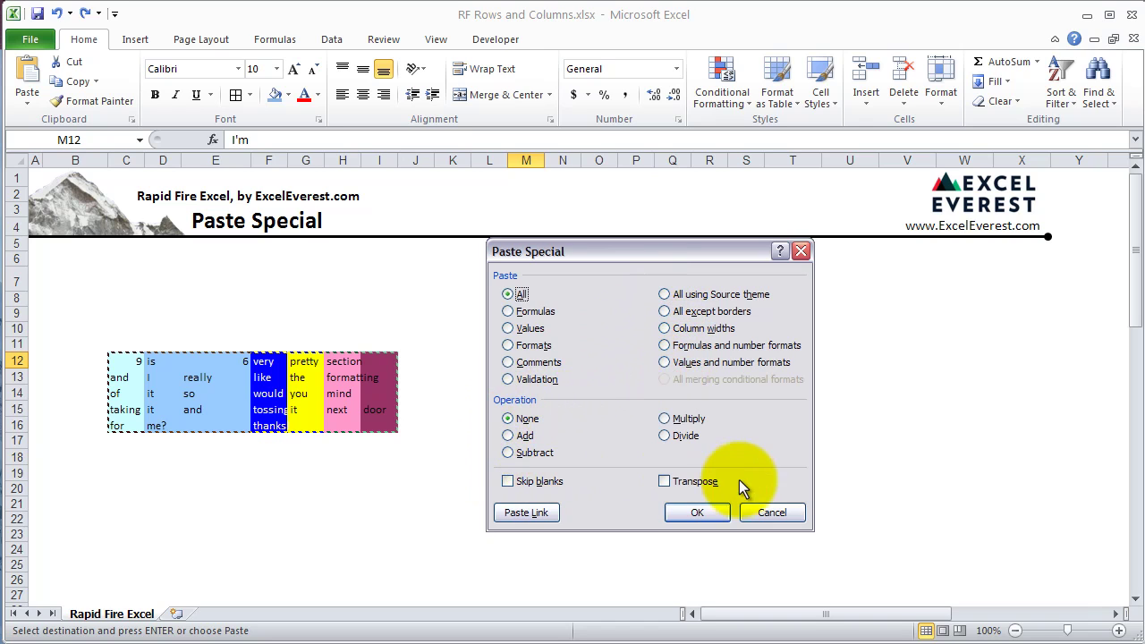
pyautogui.moveTo(586, 248); pyautogui.dragTo(550, 256)
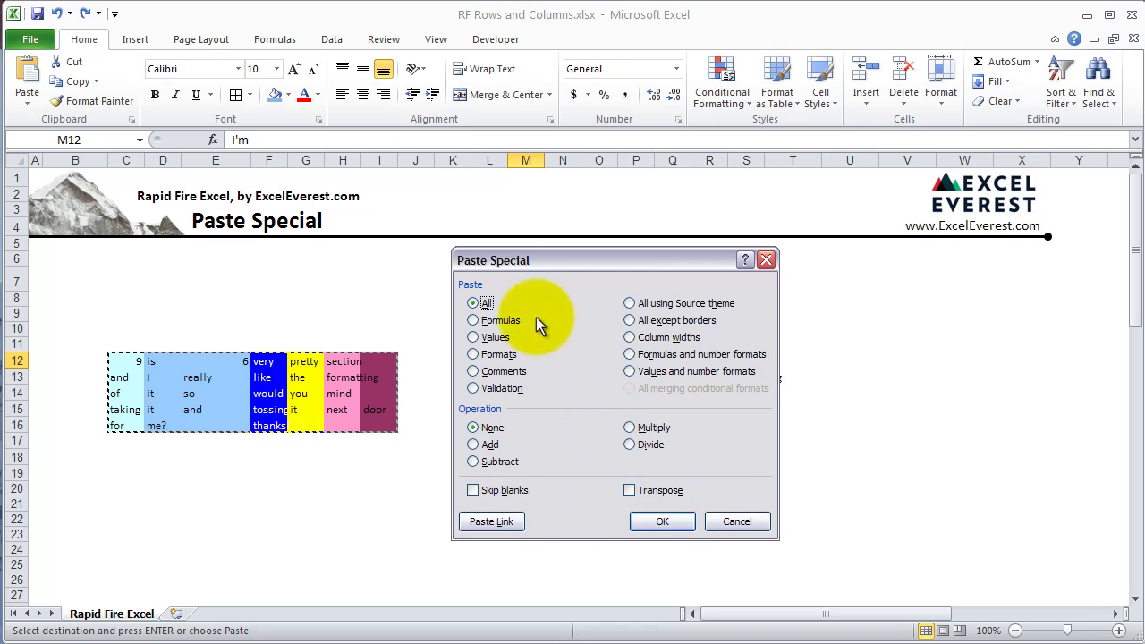
pyautogui.moveTo(531, 254); pyautogui.dragTo(518, 280)
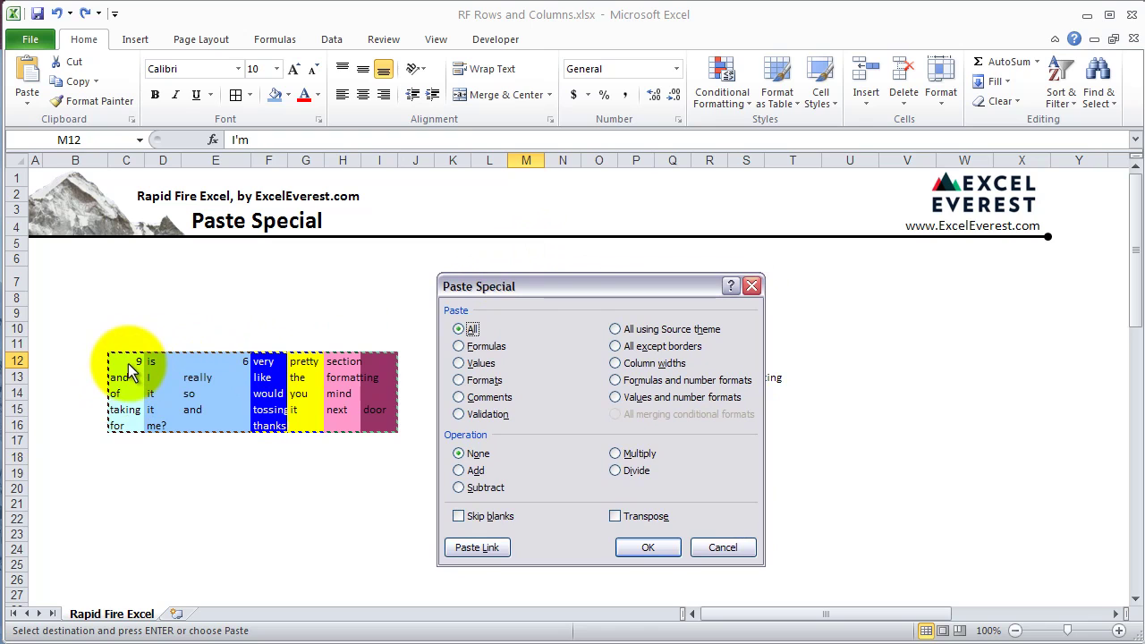
pyautogui.moveTo(511, 287); pyautogui.dragTo(795, 233)
# Paste the block at M12 as Values only, checking M12 holds 9 and P16's text.
pyautogui.click(759, 314)
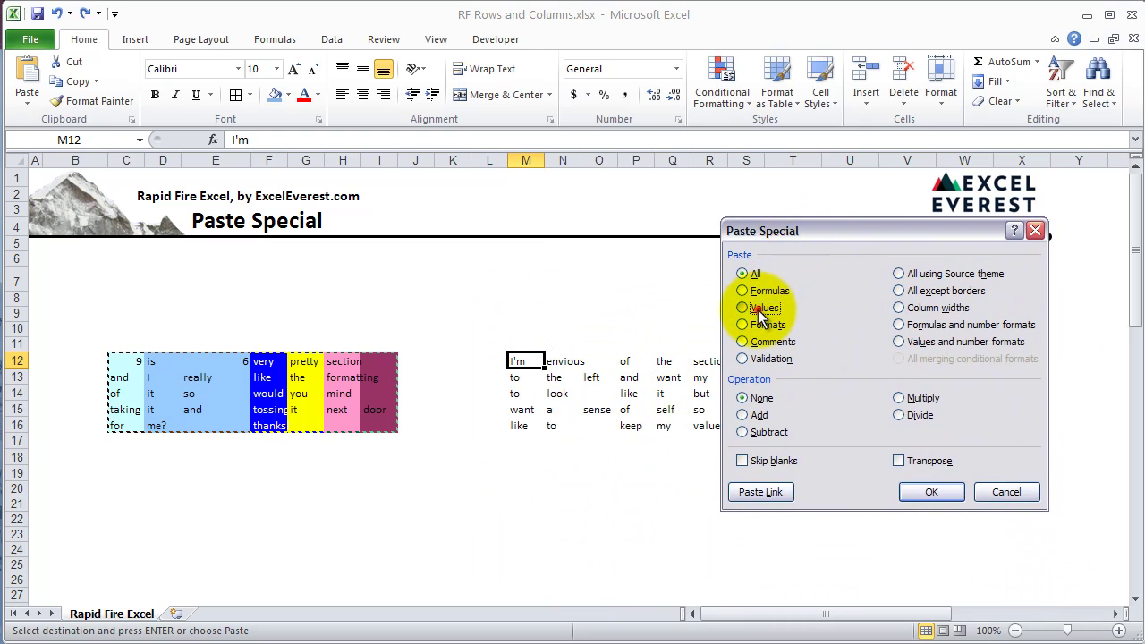
pyautogui.click(931, 492)
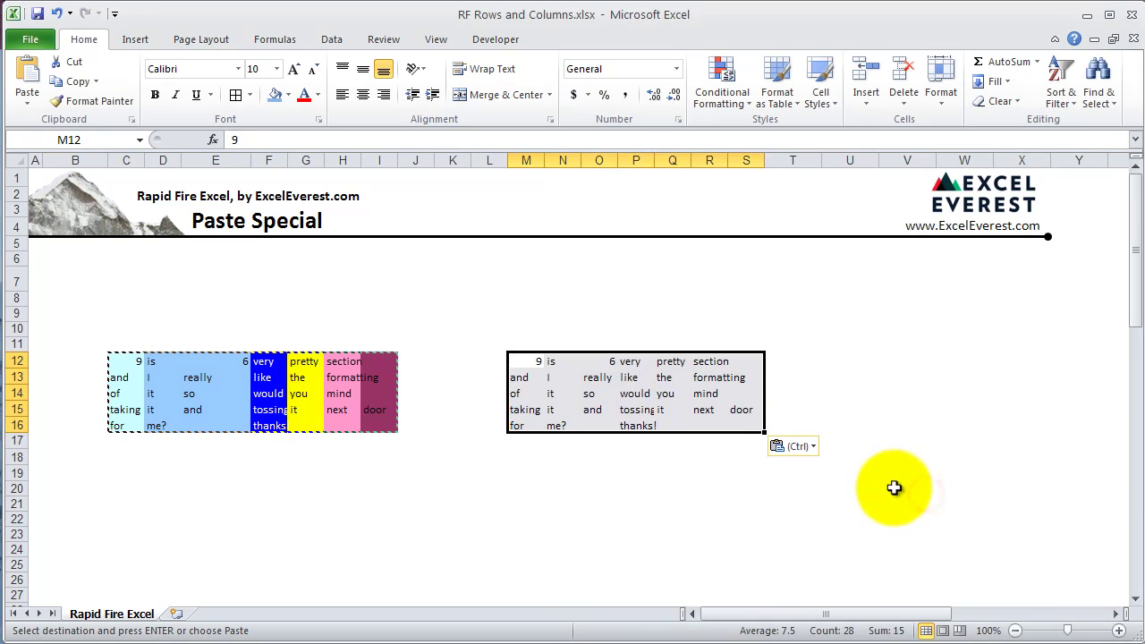
pyautogui.click(895, 488)
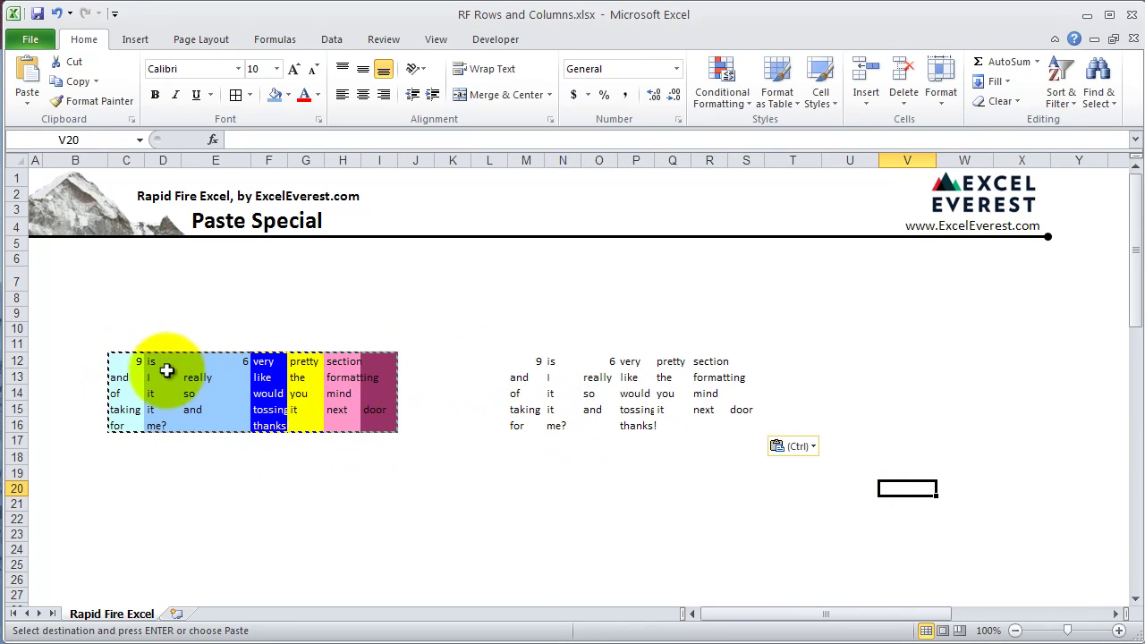
pyautogui.scroll(-1, 555, 367)
pyautogui.scroll(1, 521, 358)
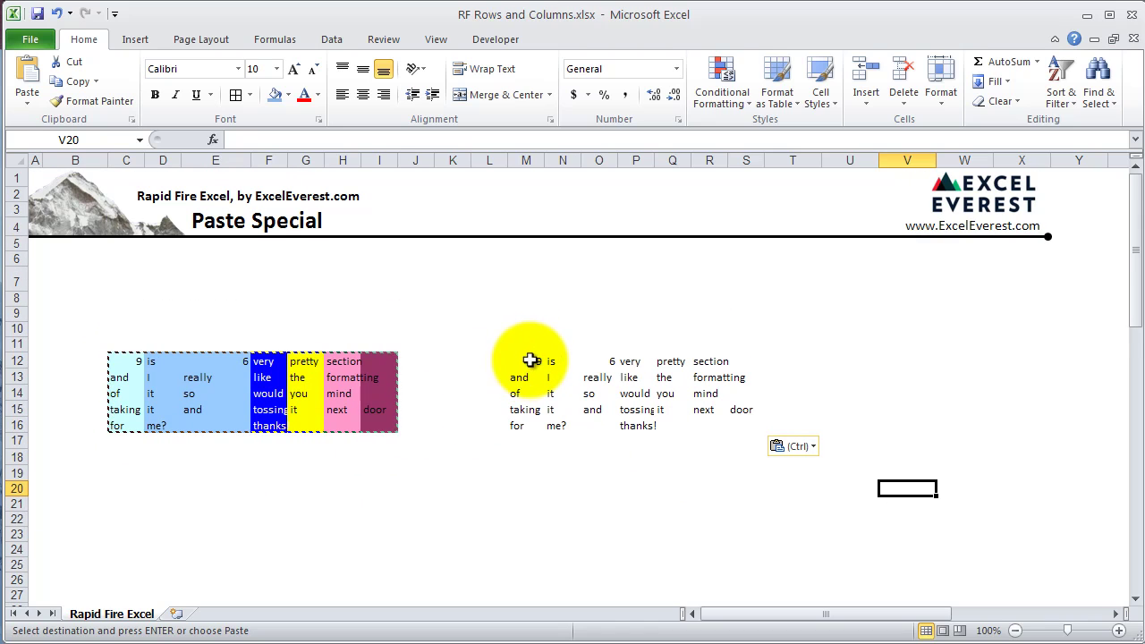
pyautogui.click(530, 361)
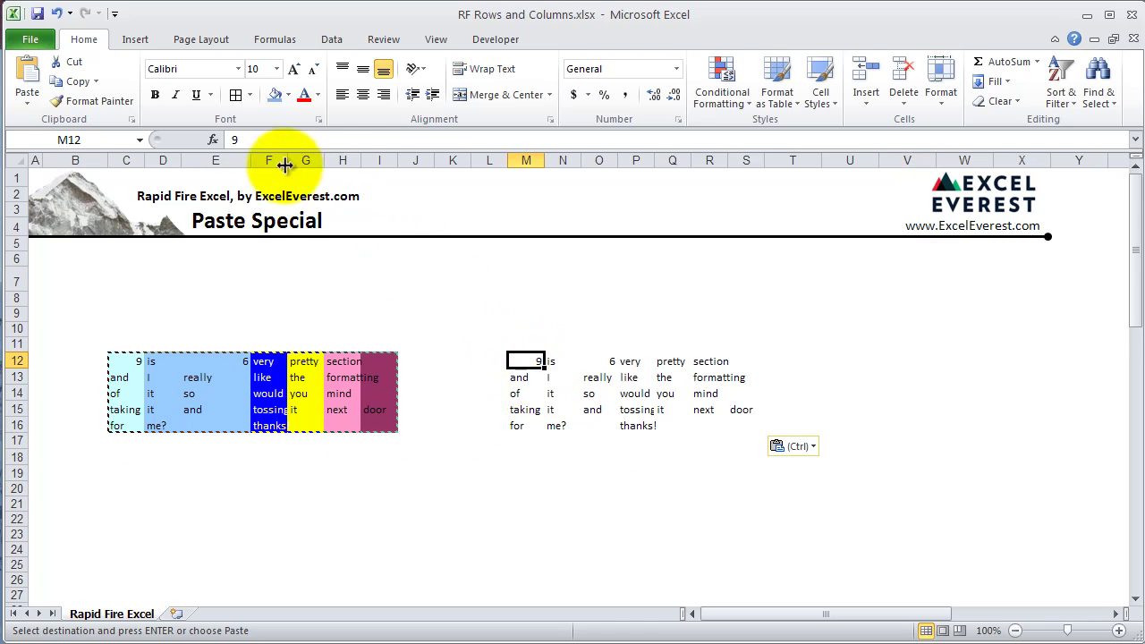
pyautogui.click(641, 427)
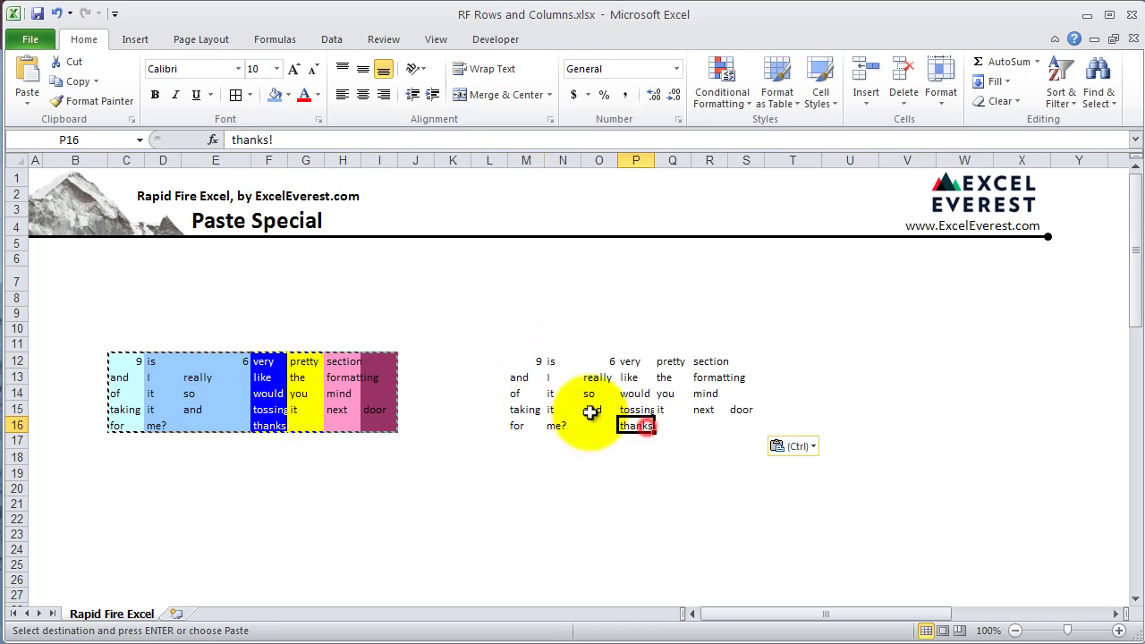
# Leave cell F18 and undo the values paste to restore the word list.
pyautogui.click(164, 447)
pyautogui.doubleClick(259, 457)
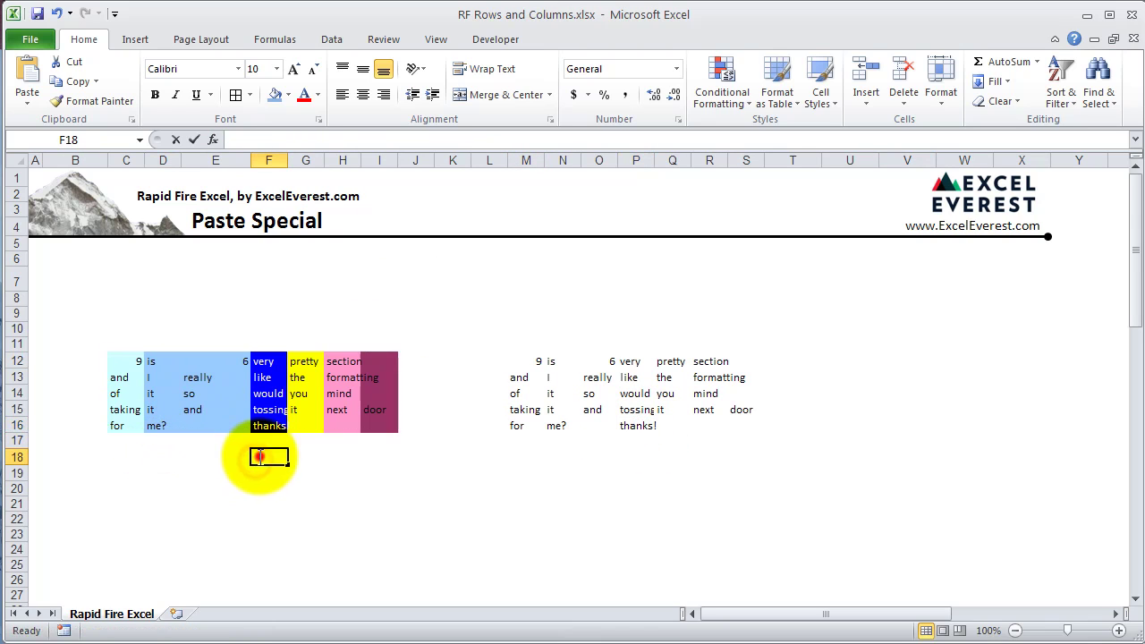
pyautogui.click(374, 484)
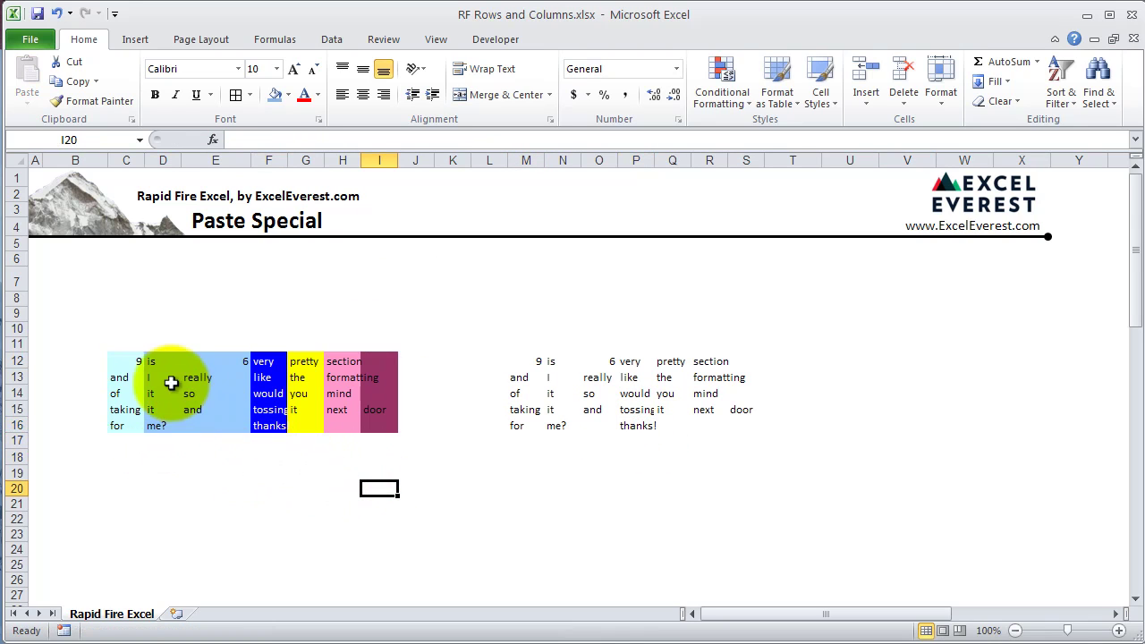
pyautogui.hotkey('ctrl', 'z')
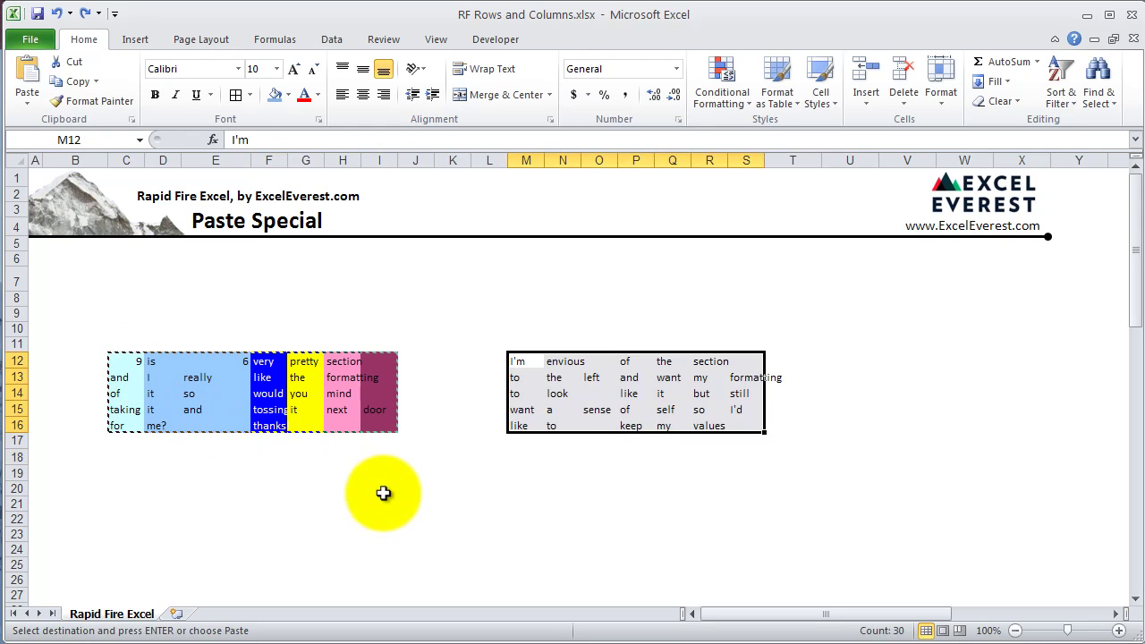
pyautogui.click(378, 489)
pyautogui.moveTo(138, 361); pyautogui.dragTo(373, 424)
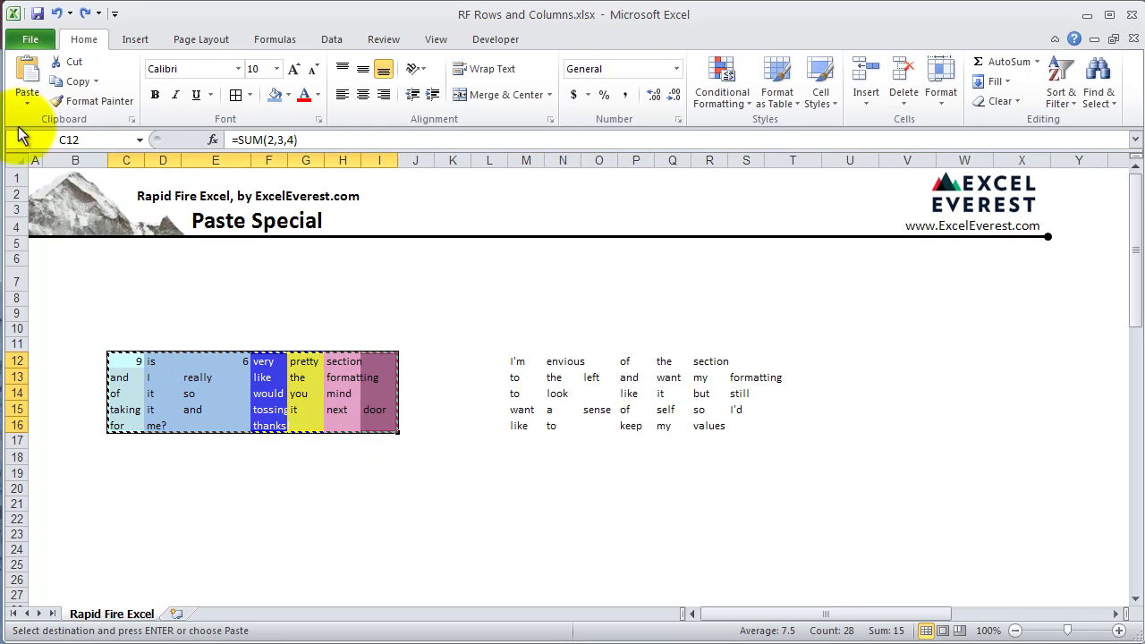
pyautogui.click(26, 97)
pyautogui.click(61, 279)
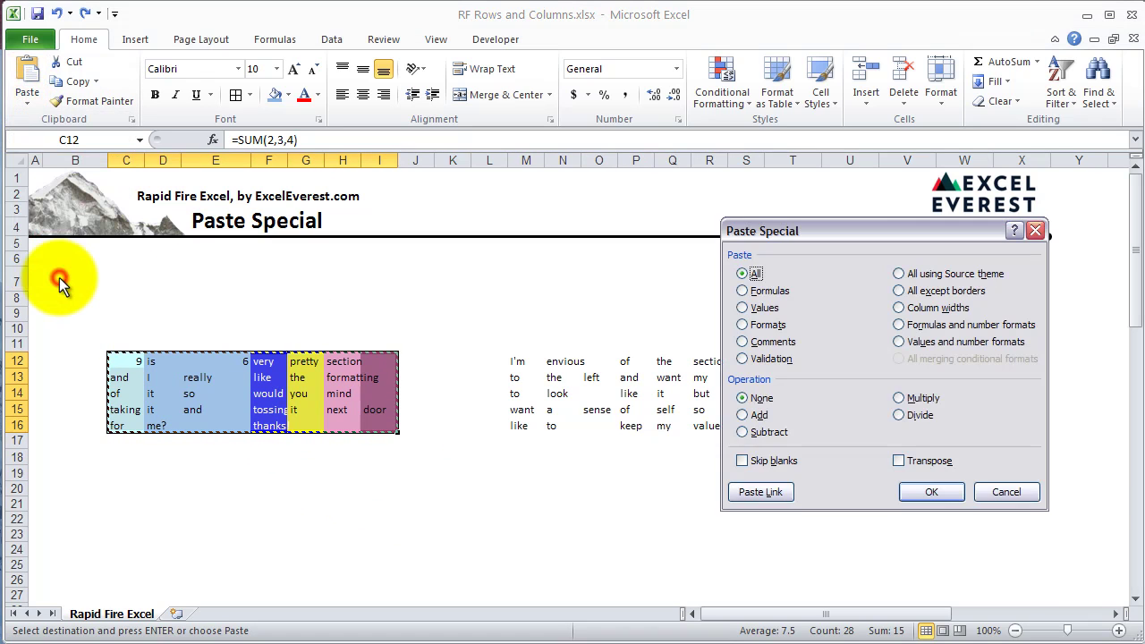
pyautogui.moveTo(843, 229); pyautogui.dragTo(862, 265)
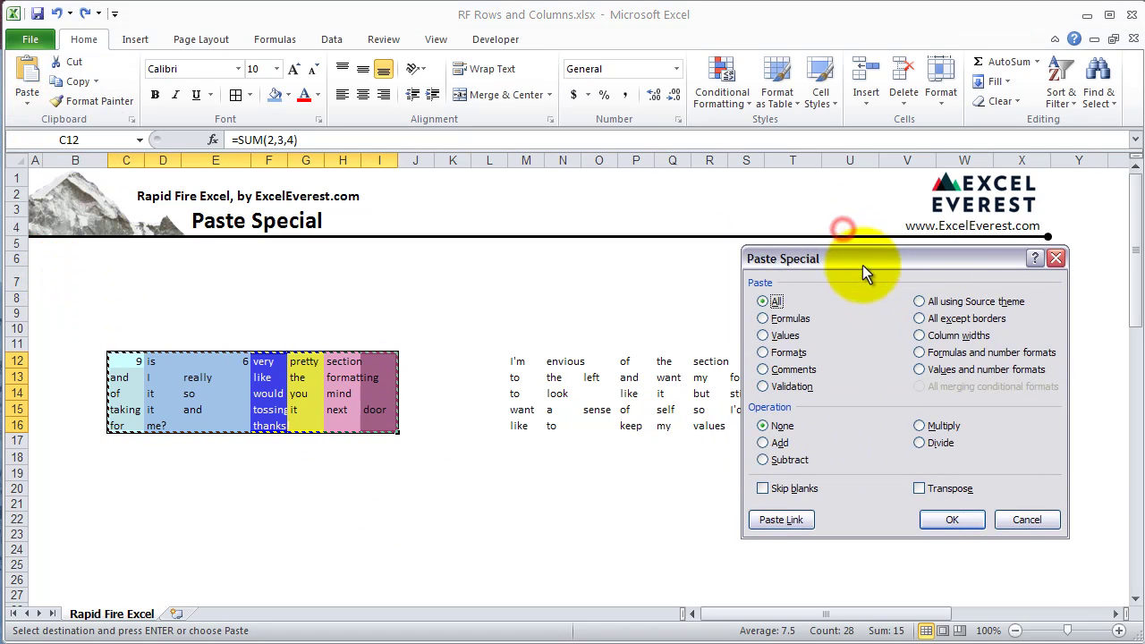
pyautogui.click(781, 354)
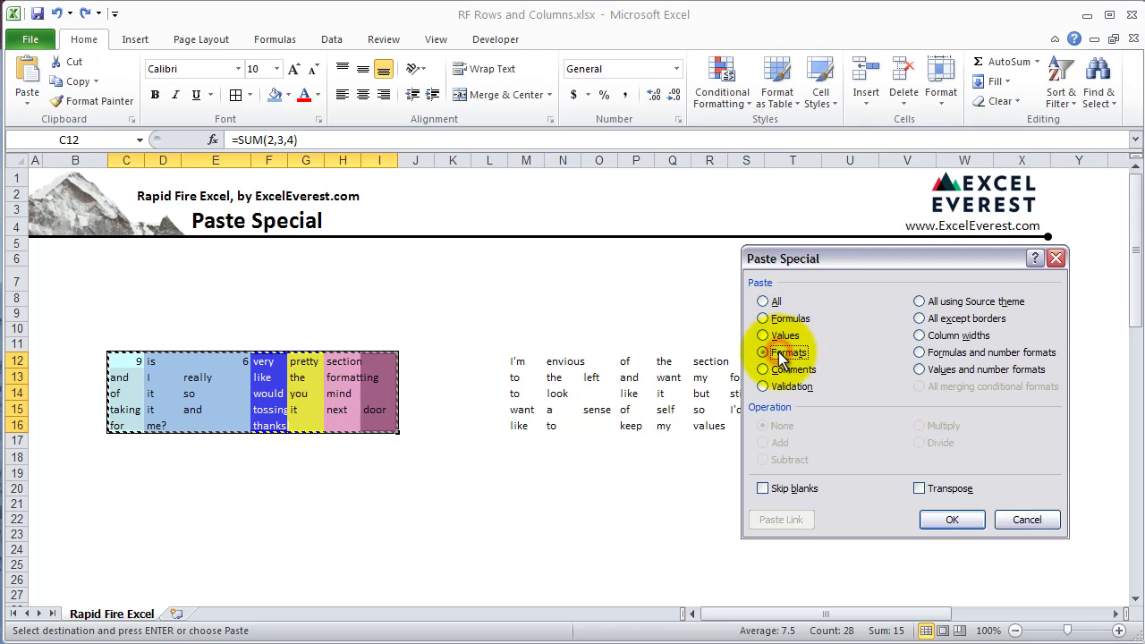
pyautogui.click(950, 521)
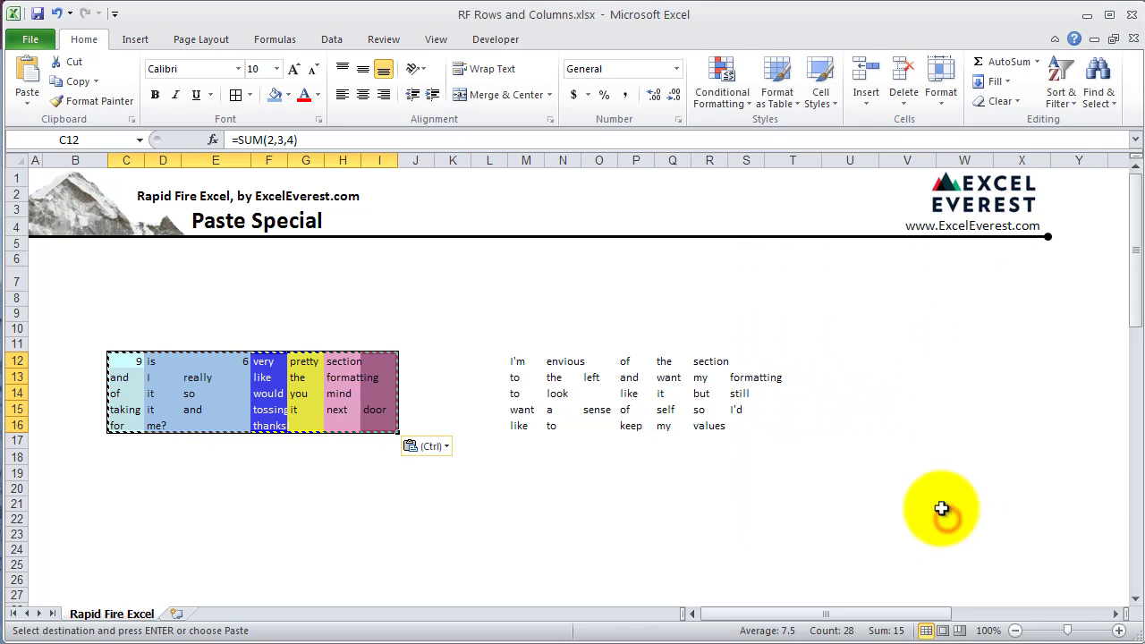
pyautogui.click(529, 362)
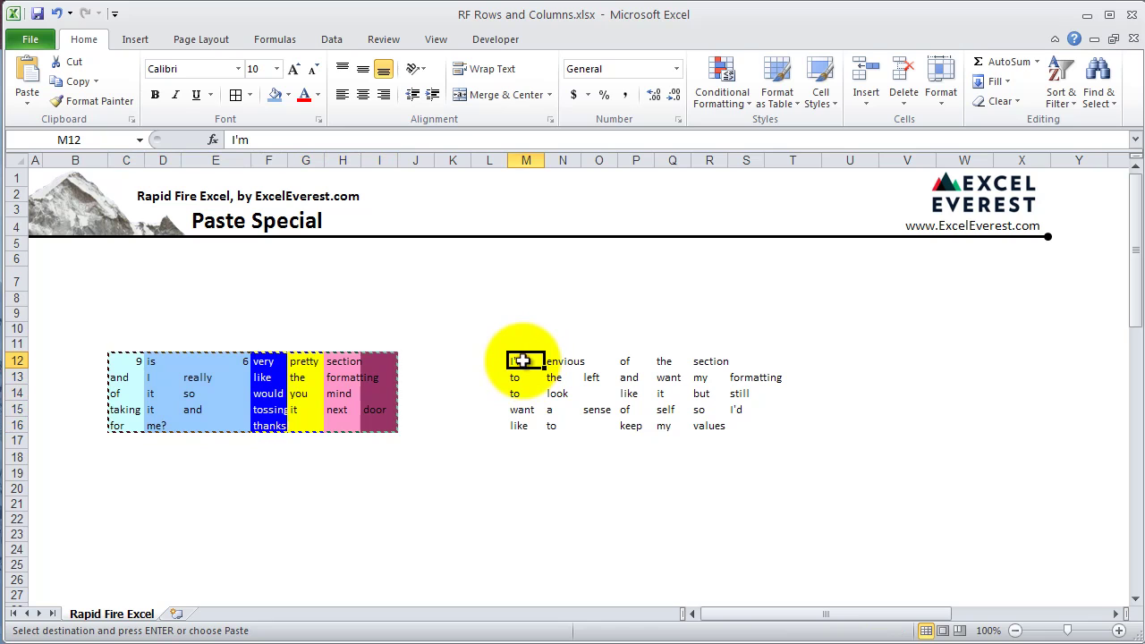
# Paste only the copied formatting onto M12:S16 via Paste Special Formats, then undo it.
pyautogui.click(18, 105)
pyautogui.click(74, 280)
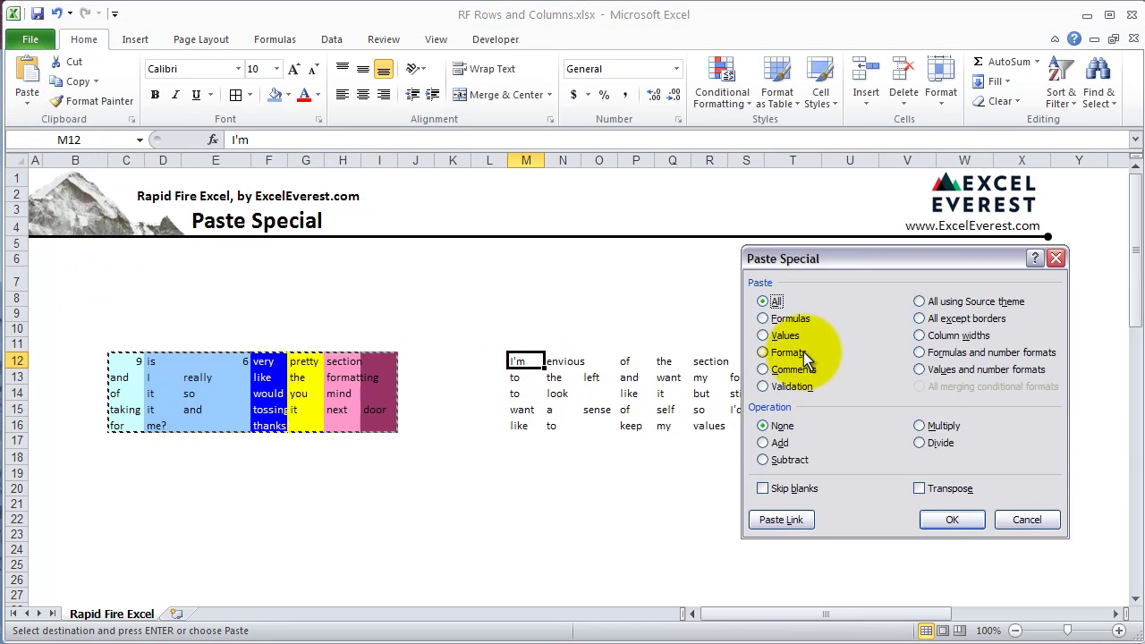
pyautogui.click(763, 352)
pyautogui.click(950, 520)
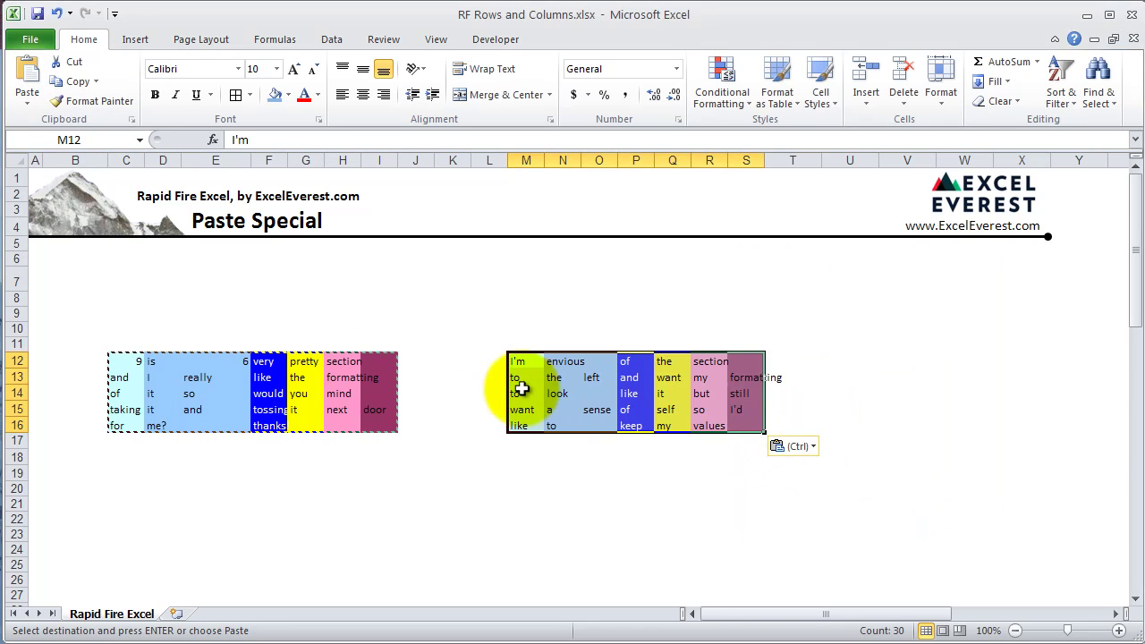
pyautogui.click(554, 459)
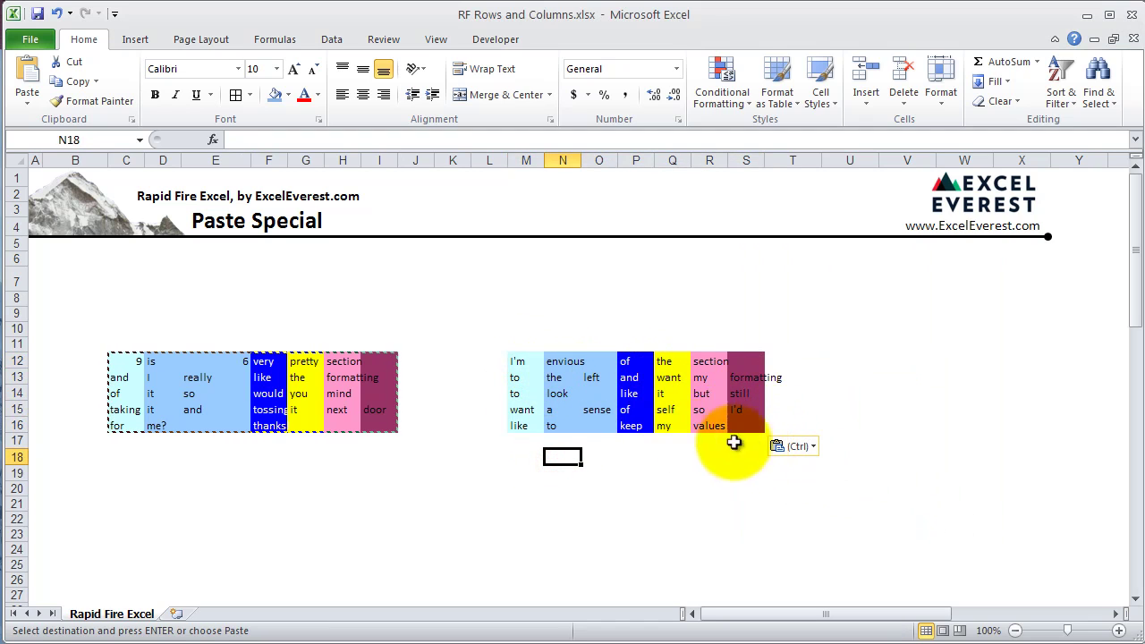
pyautogui.hotkey('ctrl', 'z')
pyautogui.click(631, 470)
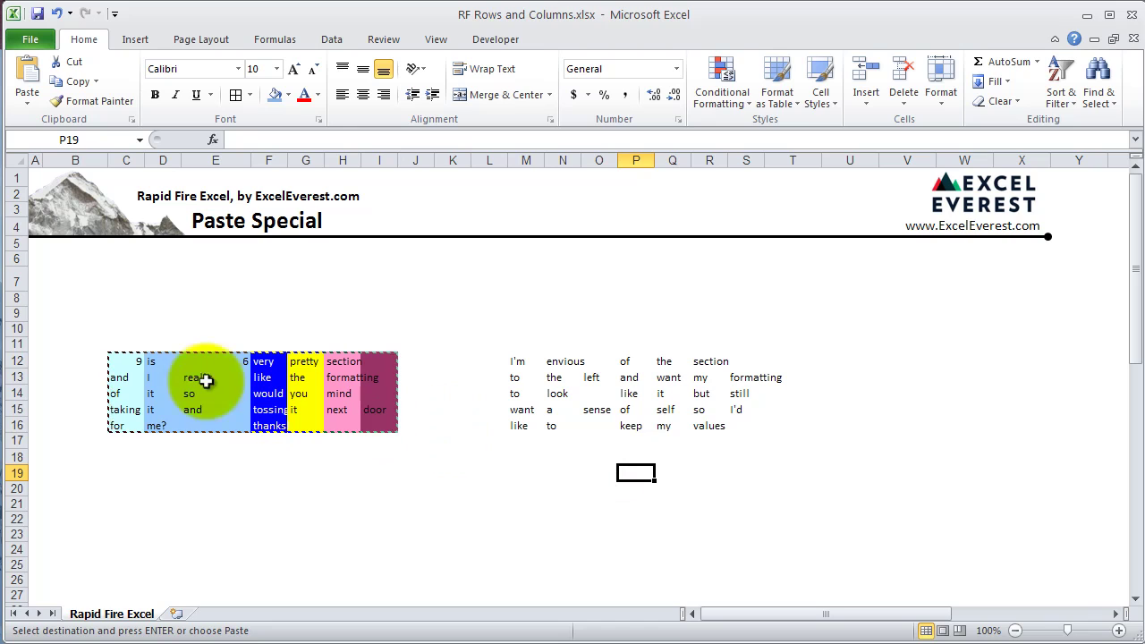
# Select the coloured block C12:I16, open Paste Special, and cancel it.
pyautogui.moveTo(125, 358); pyautogui.dragTo(369, 427)
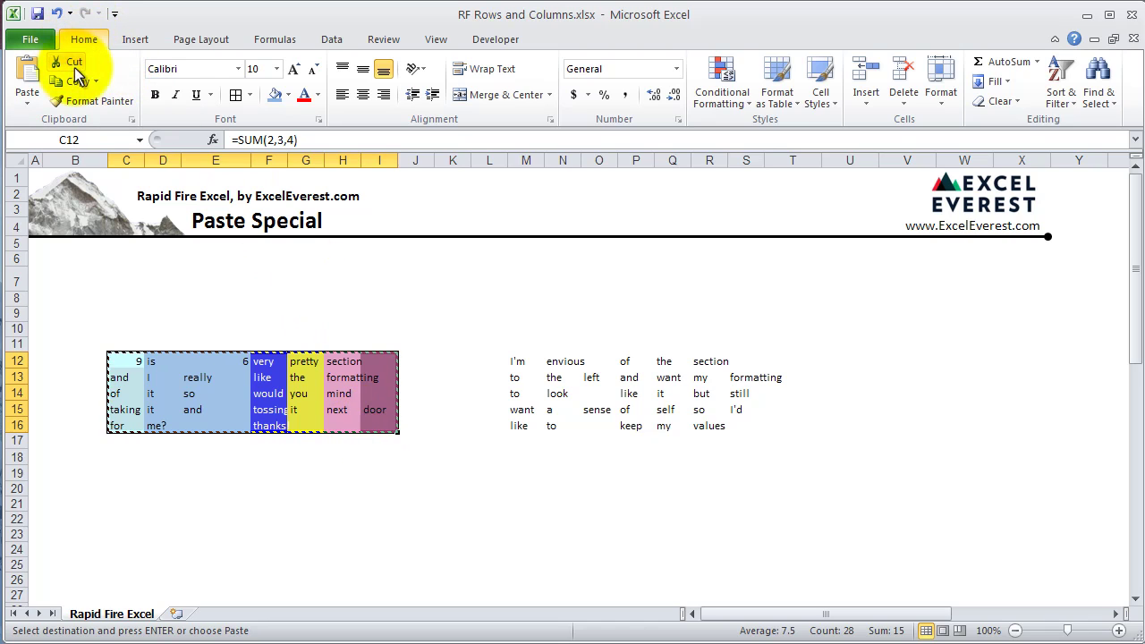
pyautogui.click(24, 106)
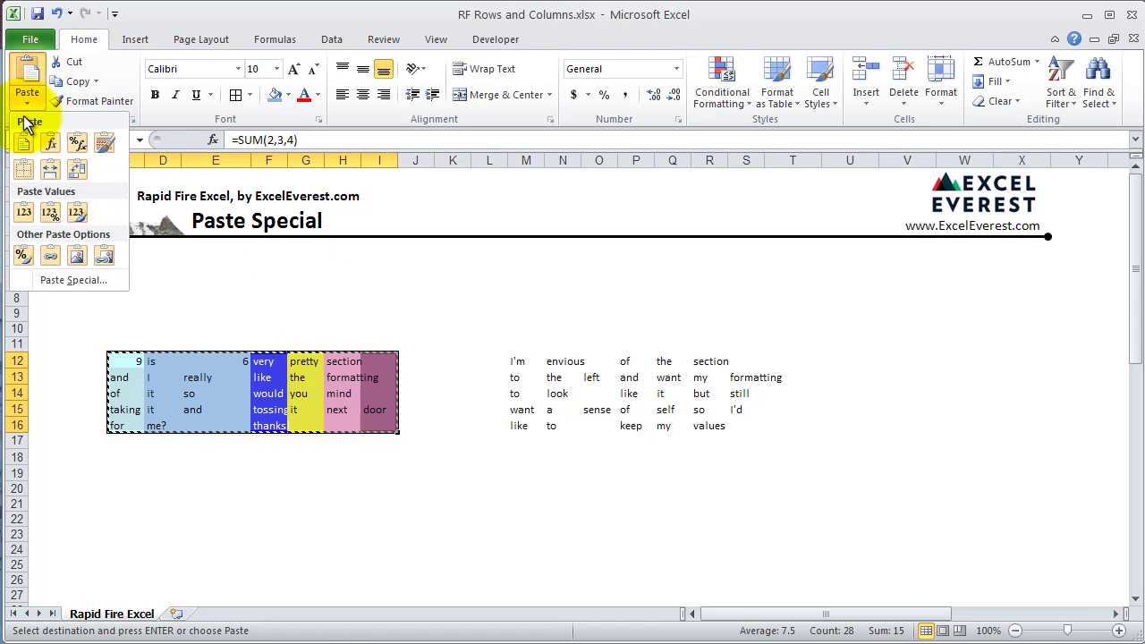
pyautogui.click(72, 280)
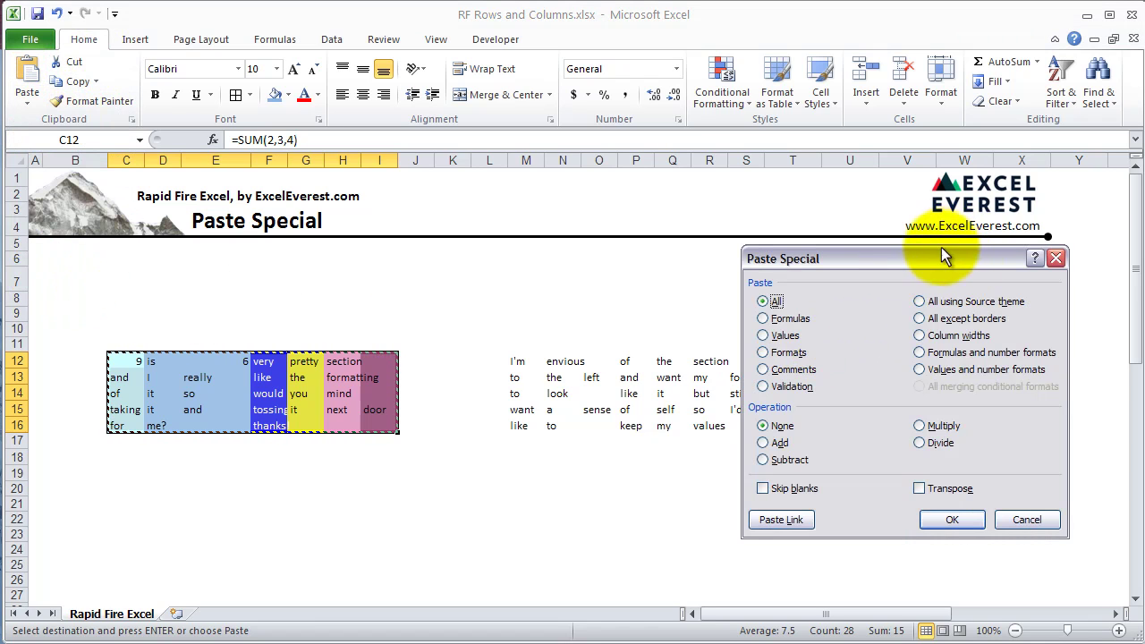
pyautogui.moveTo(941, 248); pyautogui.dragTo(844, 248)
pyautogui.click(973, 516)
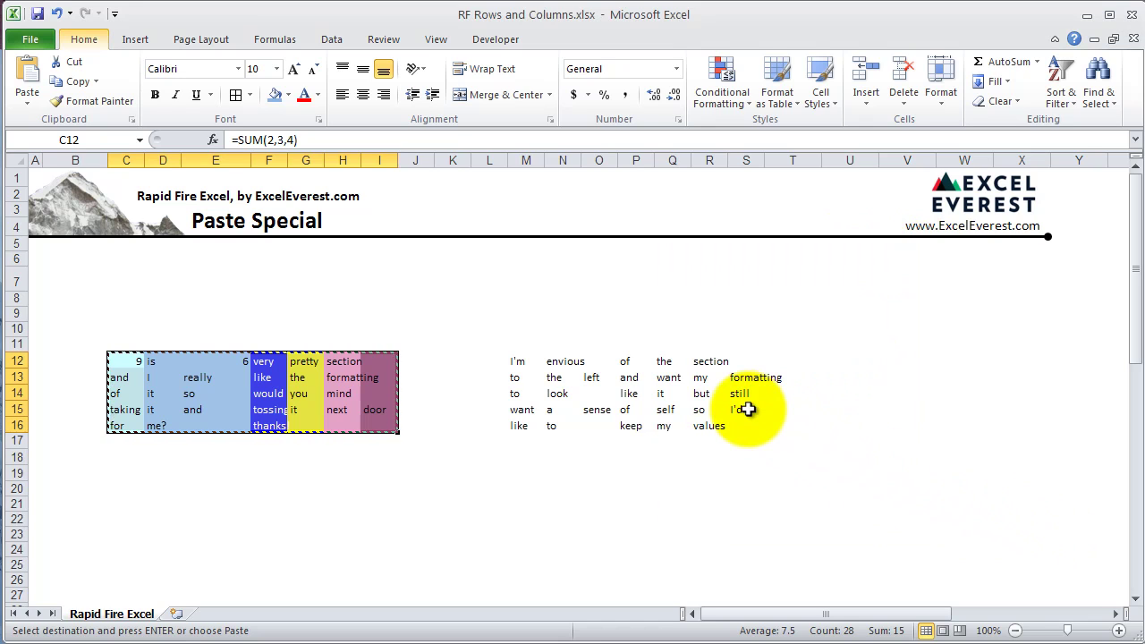
# Reopen Paste Special with Alt+H, V and cancel, then preview paste choices at M12.
pyautogui.hotkey('alt', 'h')
pyautogui.press('v')
pyautogui.click(64, 282)
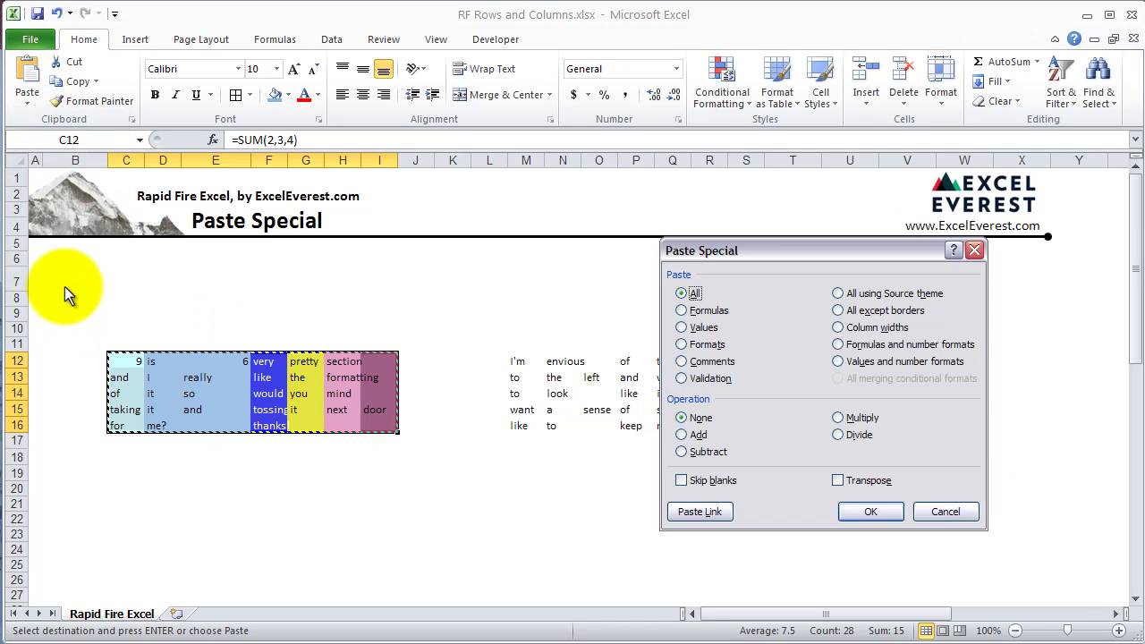
pyautogui.click(948, 515)
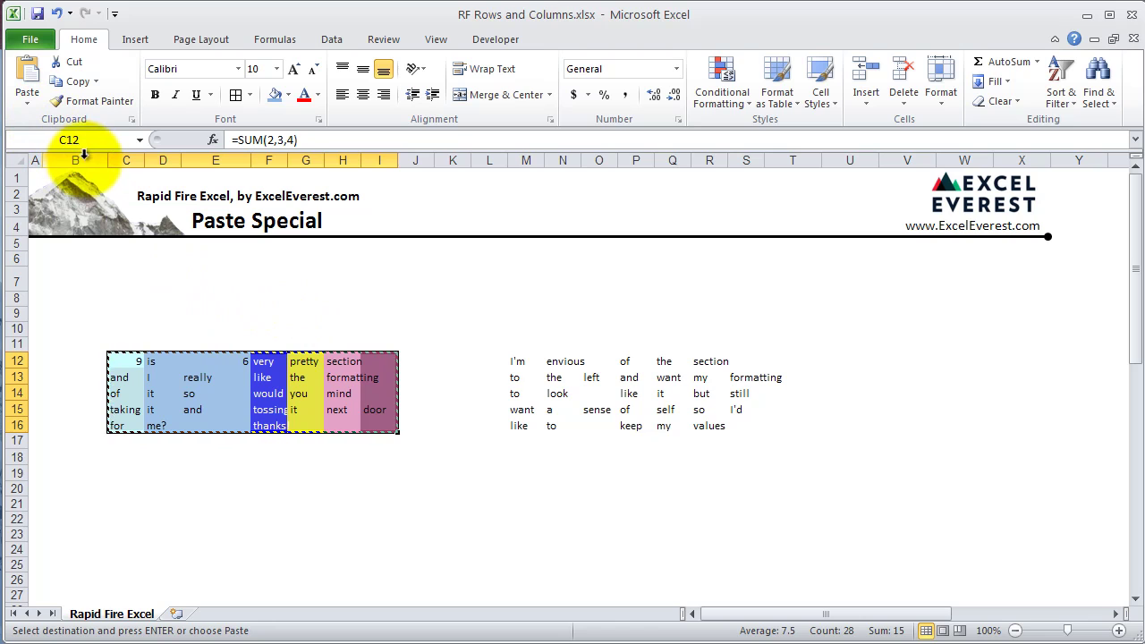
pyautogui.click(513, 363)
pyautogui.click(27, 98)
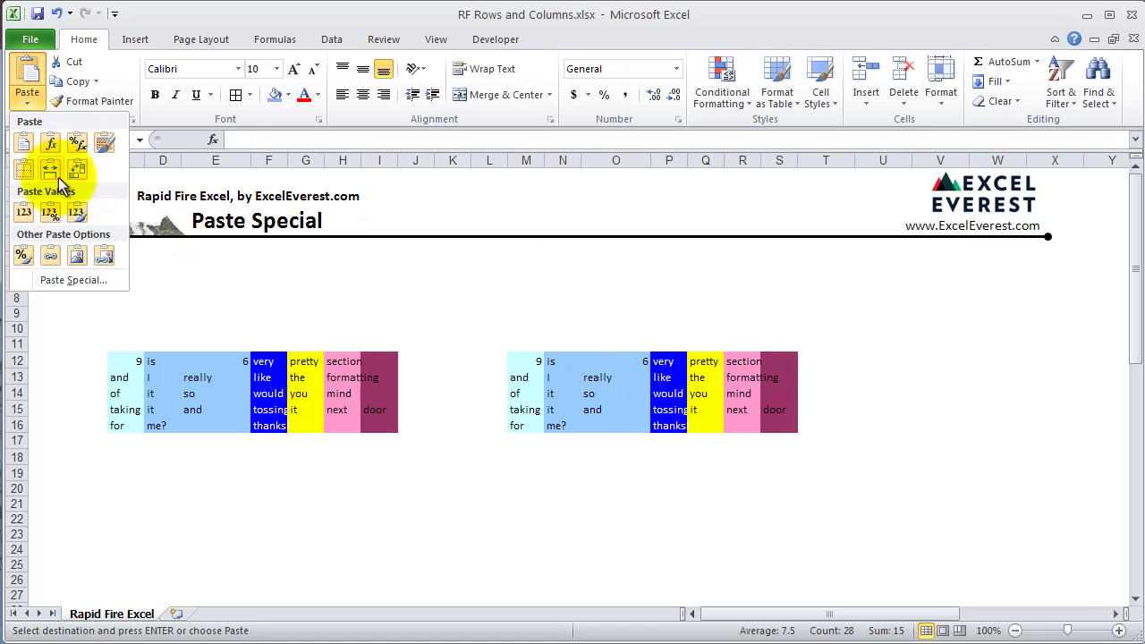
# Close the paste gallery without pasting and exit cell editing.
pyautogui.click(389, 325)
pyautogui.doubleClick(455, 390)
pyautogui.click(482, 313)
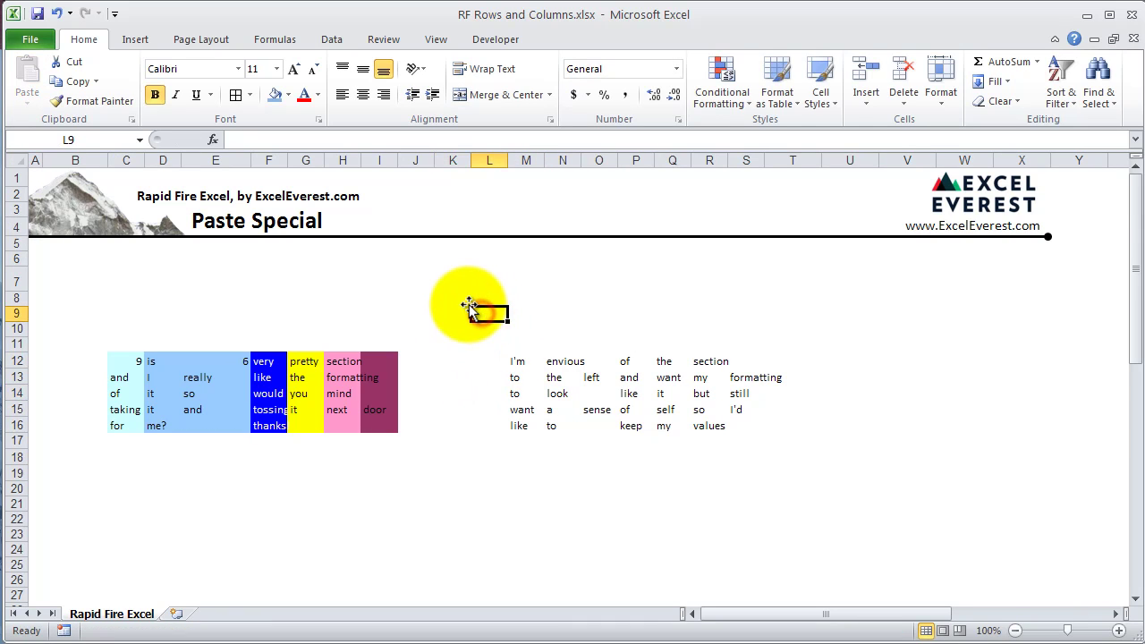
# Copy the bordered copy-cat list C44:E58 and choose L44 as the destination.
pyautogui.scroll(-12, 470, 306)
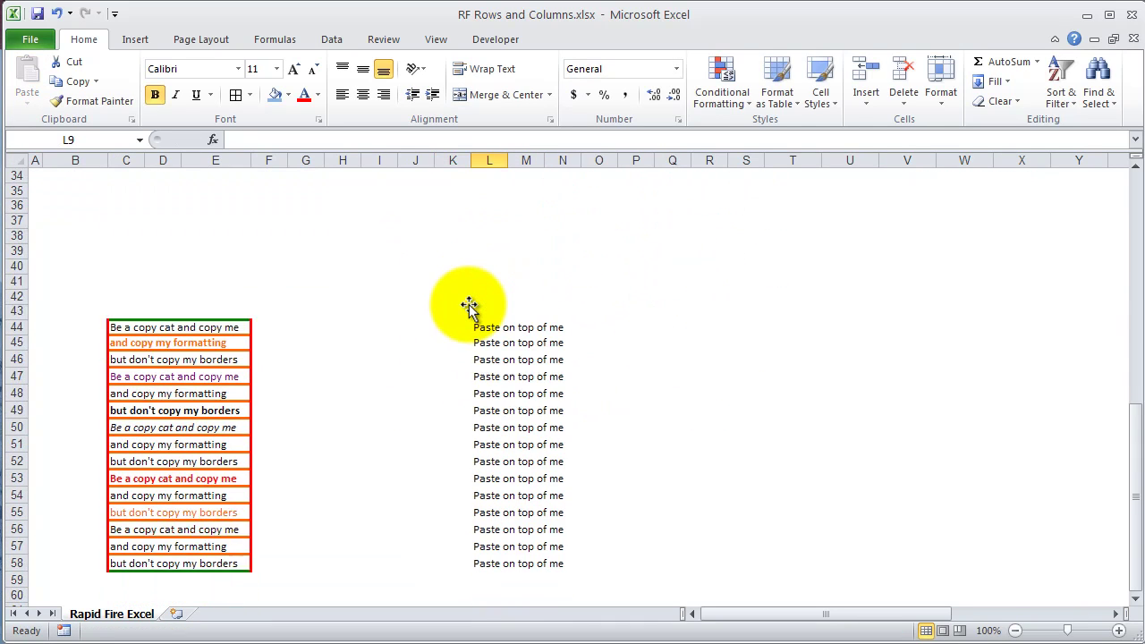
pyautogui.moveTo(212, 281); pyautogui.dragTo(215, 331)
pyautogui.moveTo(139, 285); pyautogui.dragTo(232, 518)
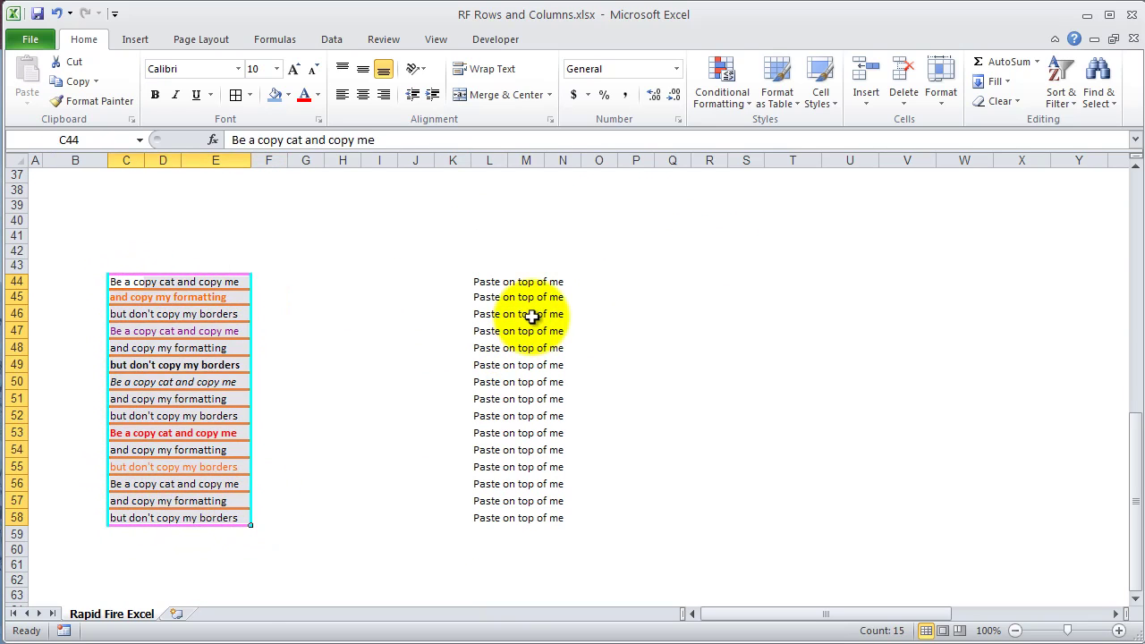
pyautogui.hotkey('ctrl', 'c')
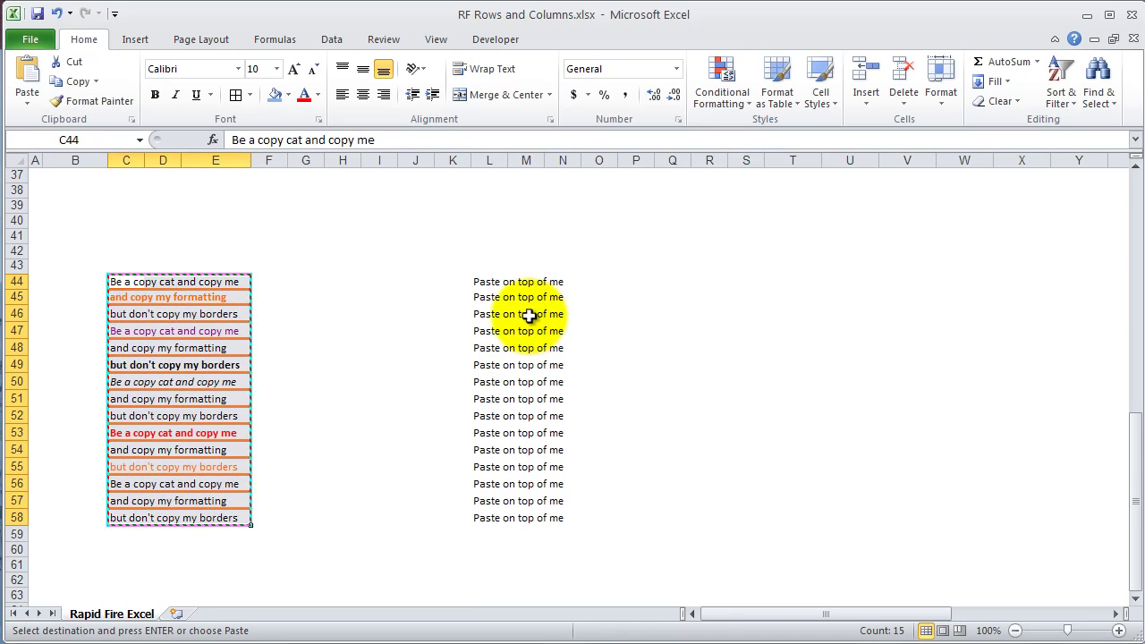
pyautogui.click(484, 280)
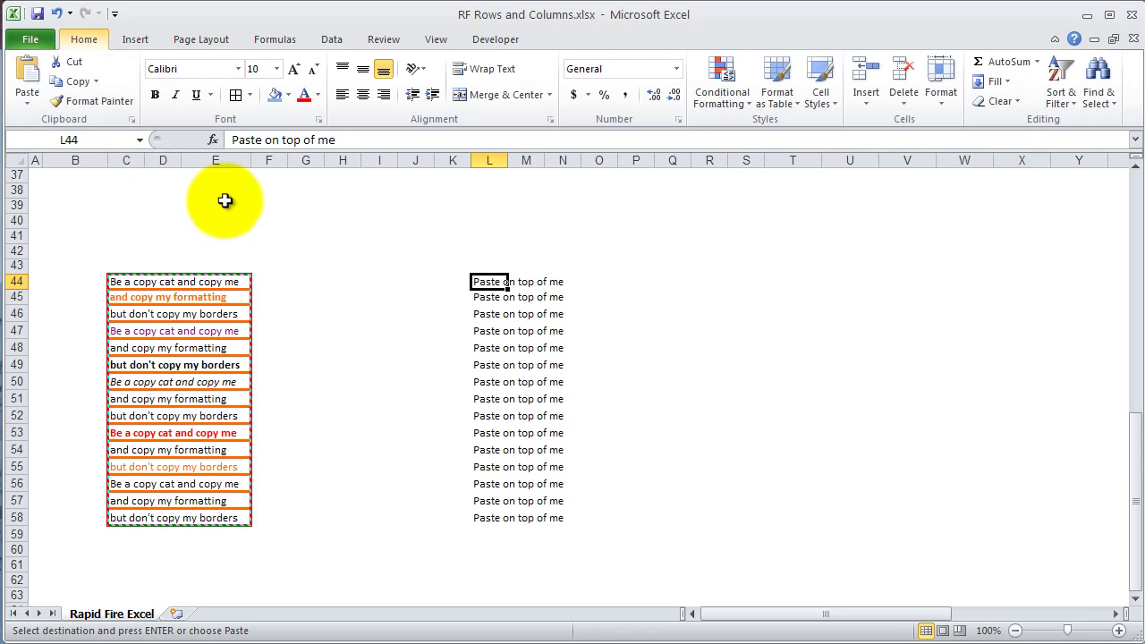
# Paste the copied list at L44 with Paste Special's All except borders option.
pyautogui.hotkey('alt', 'h')
pyautogui.press('v')
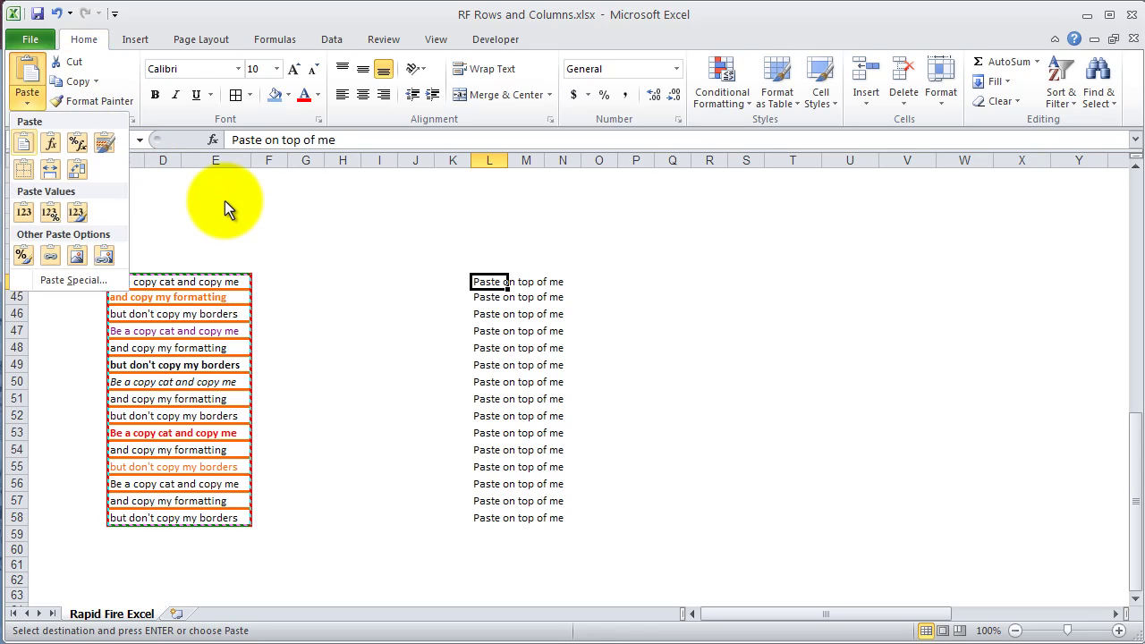
pyautogui.press('s')
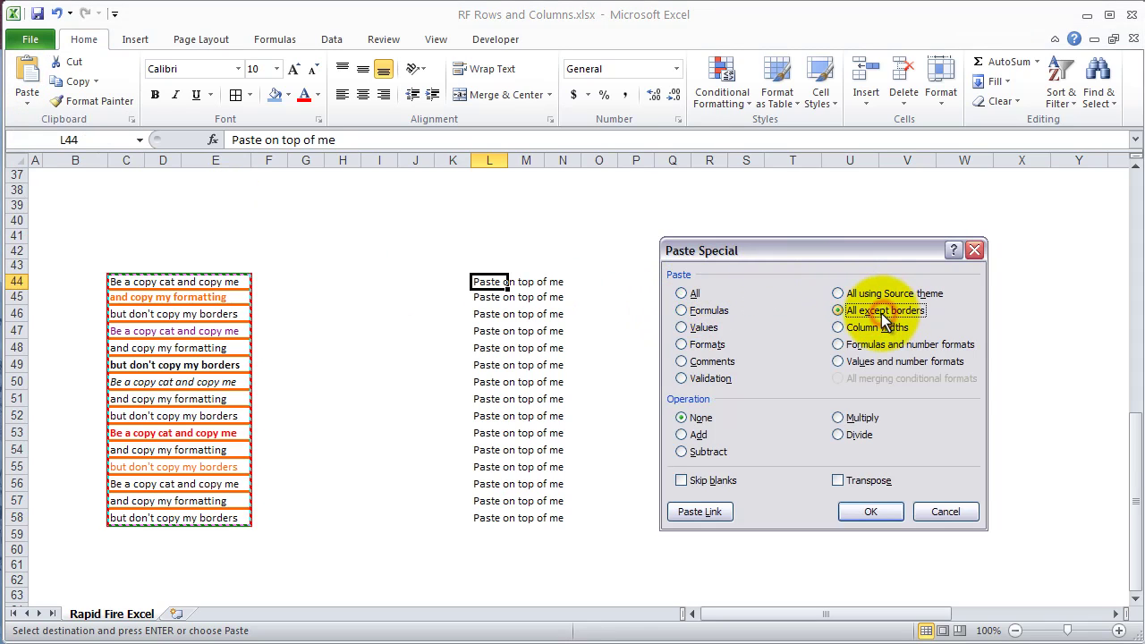
pyautogui.click(845, 510)
pyautogui.click(816, 484)
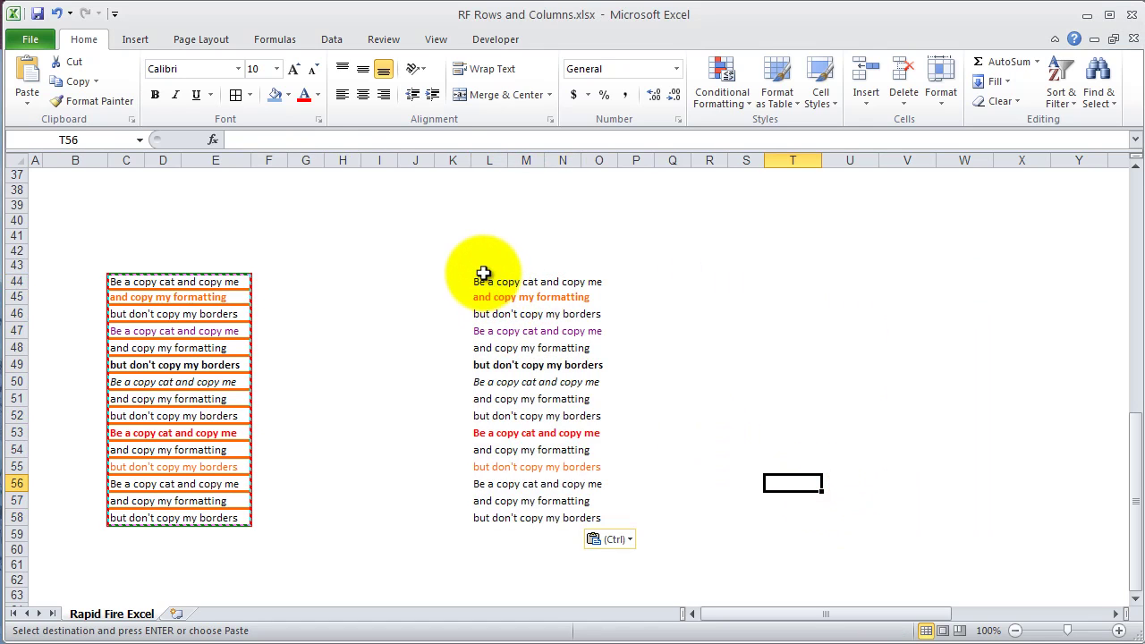
pyautogui.scroll(4, 286, 493)
pyautogui.scroll(-4, 343, 375)
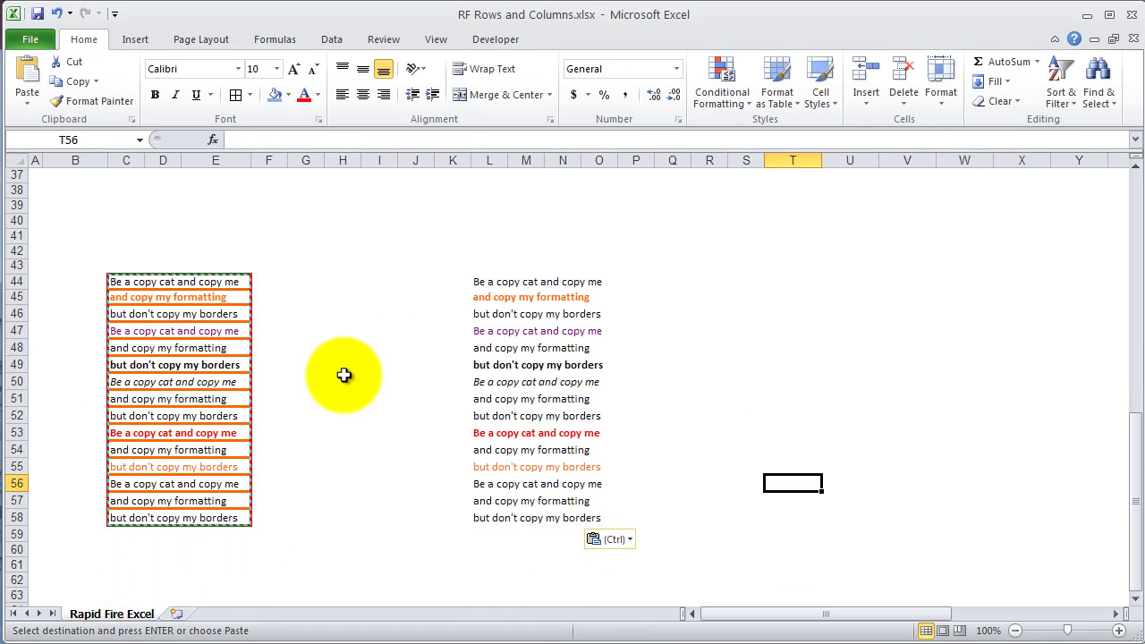
pyautogui.click(340, 364)
# Copy the borderless list L44:L58 and pick Q44 as the row's starting cell.
pyautogui.scroll(-1, 497, 305)
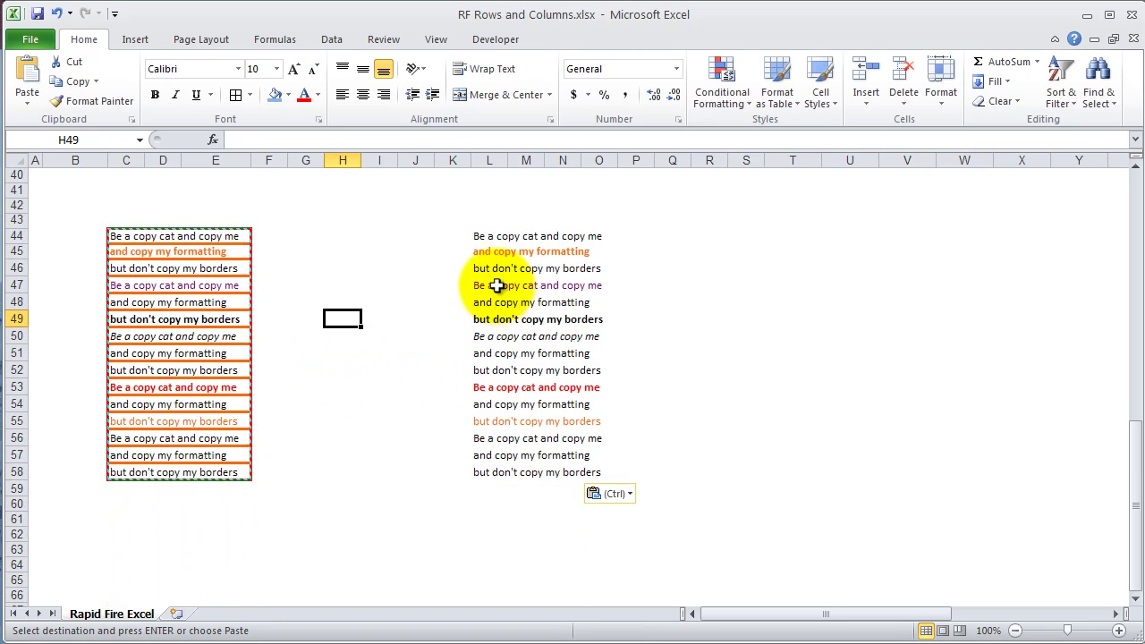
pyautogui.moveTo(488, 237); pyautogui.dragTo(490, 477)
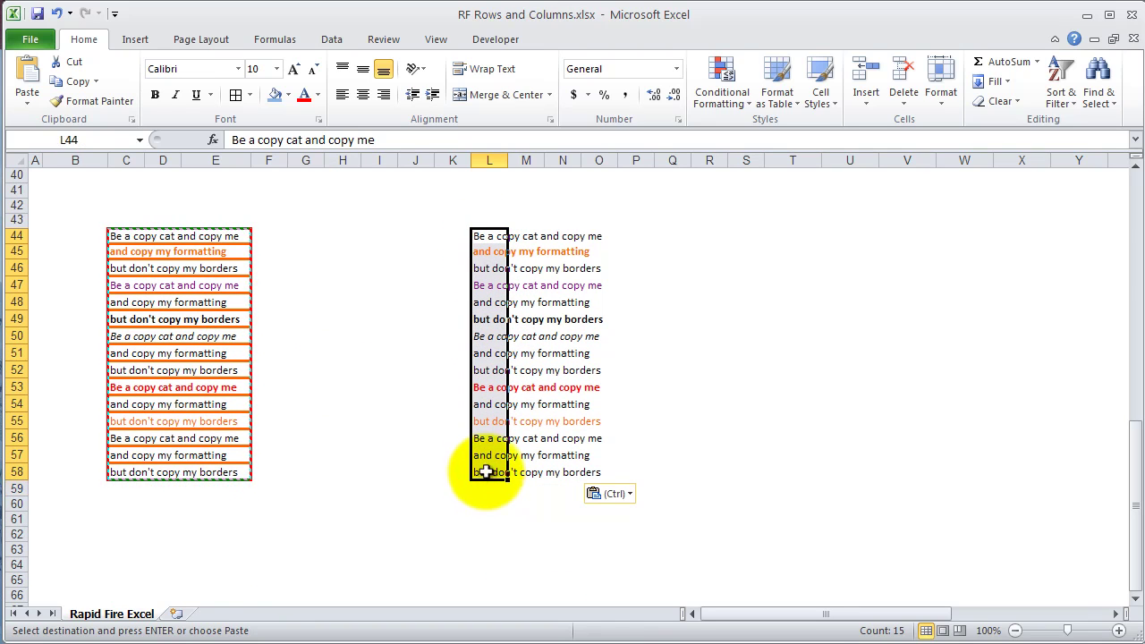
pyautogui.hotkey('ctrl', 'c')
pyautogui.moveTo(597, 236)
pyautogui.mouseDown()
pyautogui.moveTo(826, 229)
pyautogui.moveTo(1045, 242)
pyautogui.mouseUp()
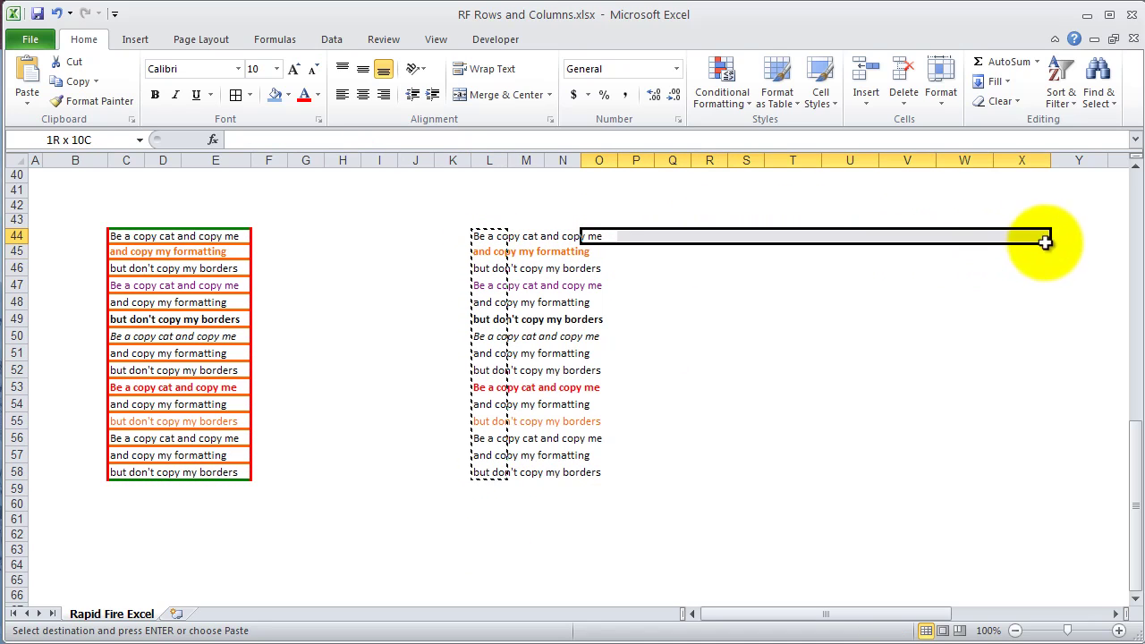
pyautogui.click(984, 301)
pyautogui.moveTo(478, 236); pyautogui.dragTo(483, 473)
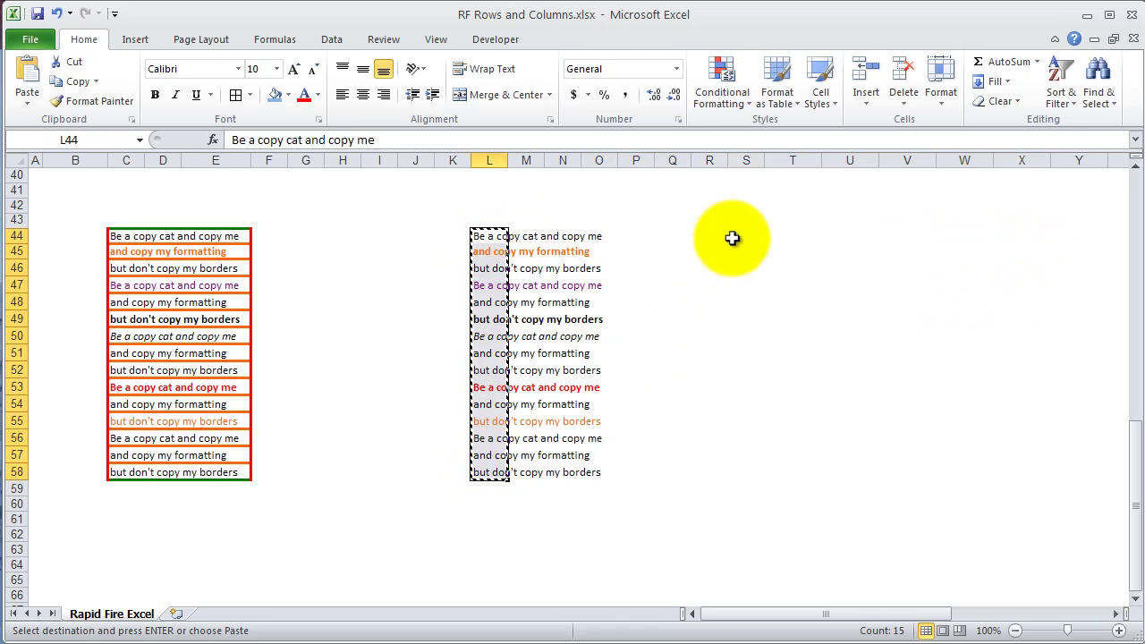
pyautogui.click(672, 236)
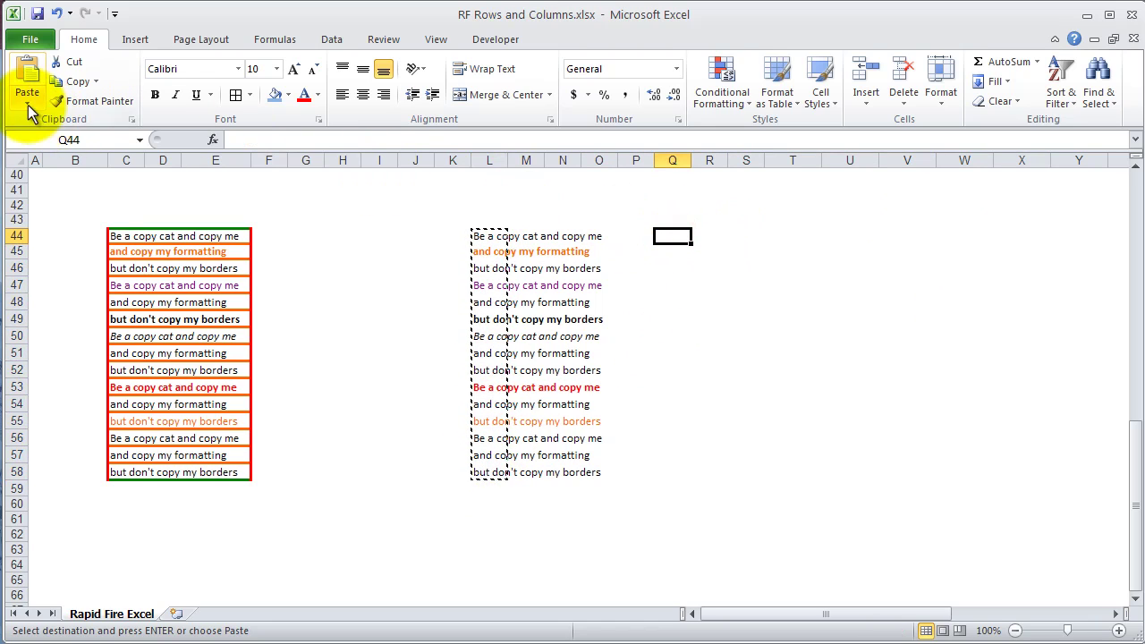
# Paste the list transposed across row 44 from Q44 using Paste Special with Transpose.
pyautogui.click(27, 112)
pyautogui.click(56, 310)
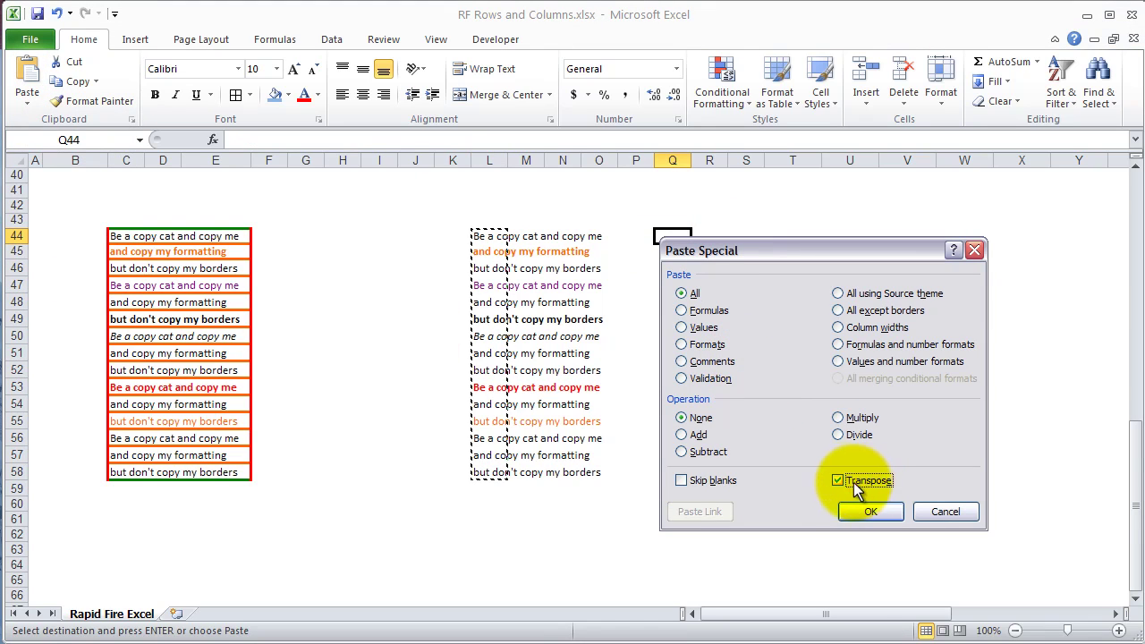
pyautogui.moveTo(752, 250); pyautogui.dragTo(604, 209)
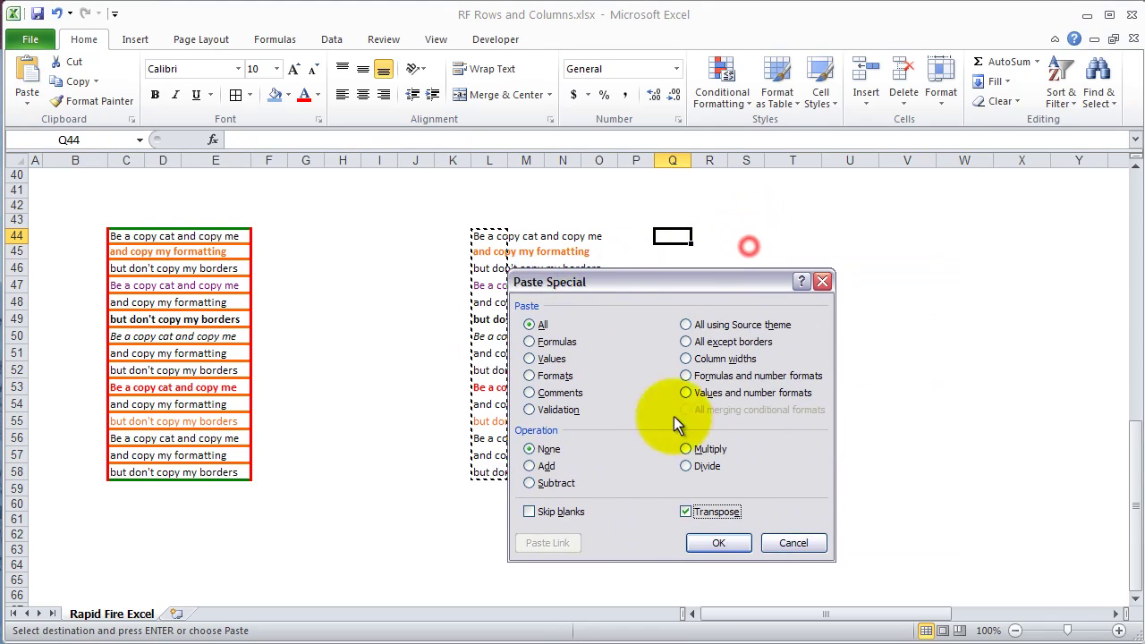
pyautogui.click(728, 542)
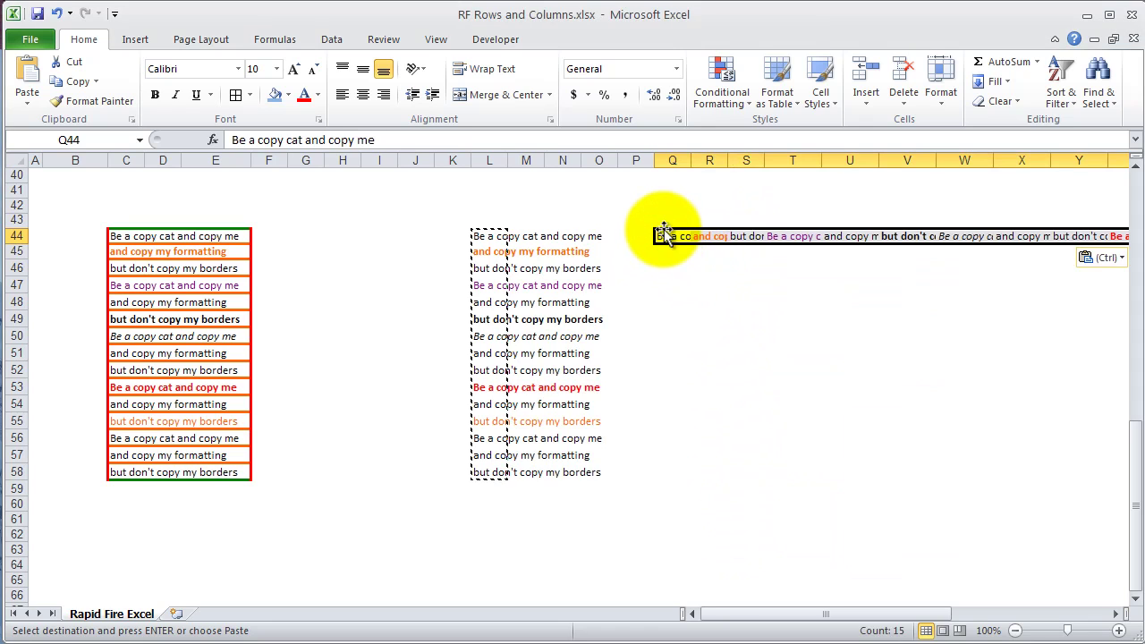
pyautogui.moveTo(499, 236); pyautogui.dragTo(490, 472)
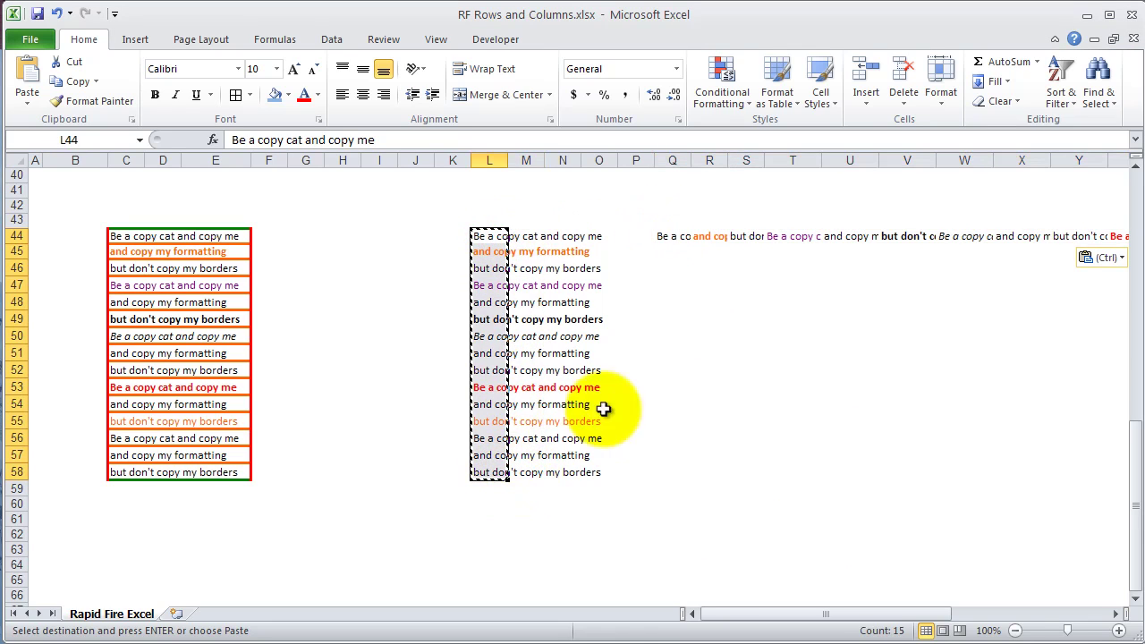
pyautogui.moveTo(670, 236); pyautogui.dragTo(1035, 236)
pyautogui.click(886, 303)
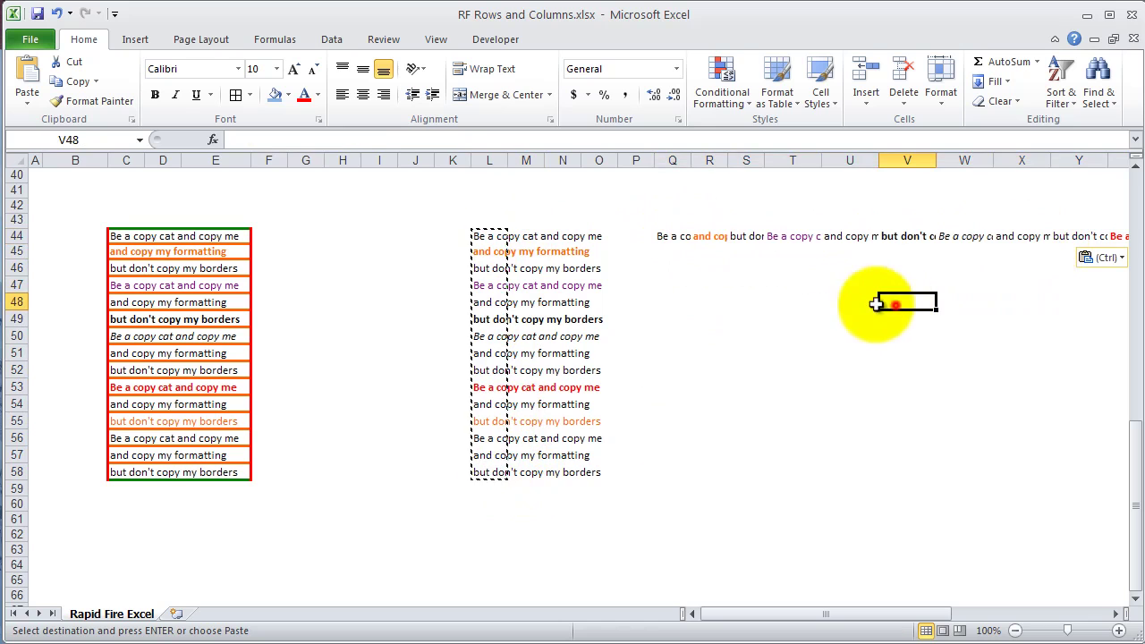
pyautogui.scroll(3, 731, 326)
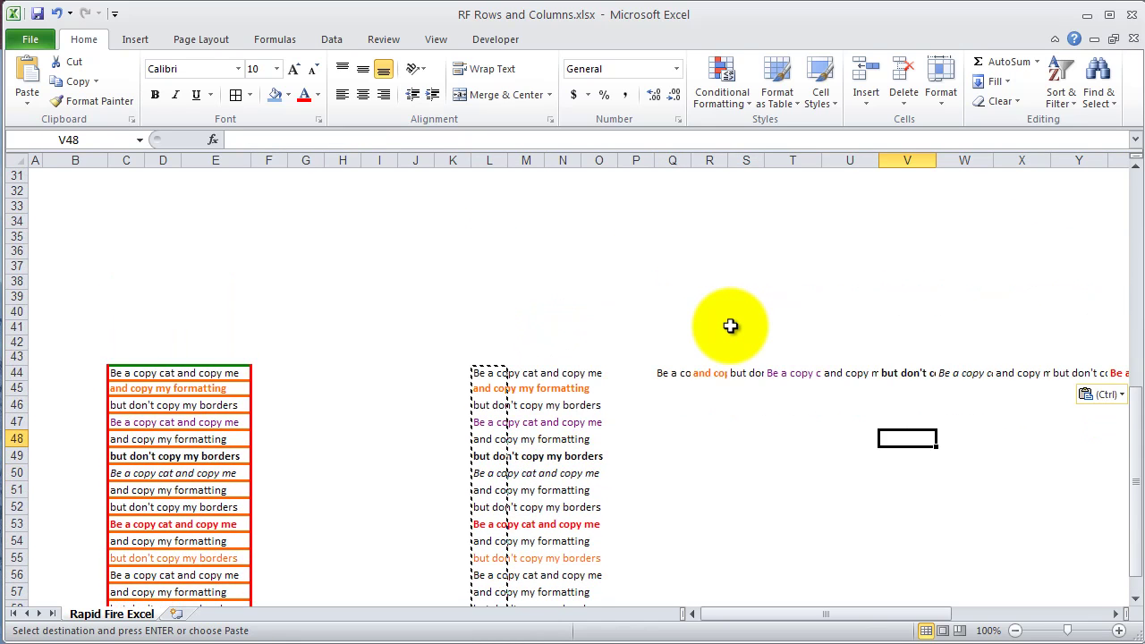
pyautogui.scroll(-2, 731, 326)
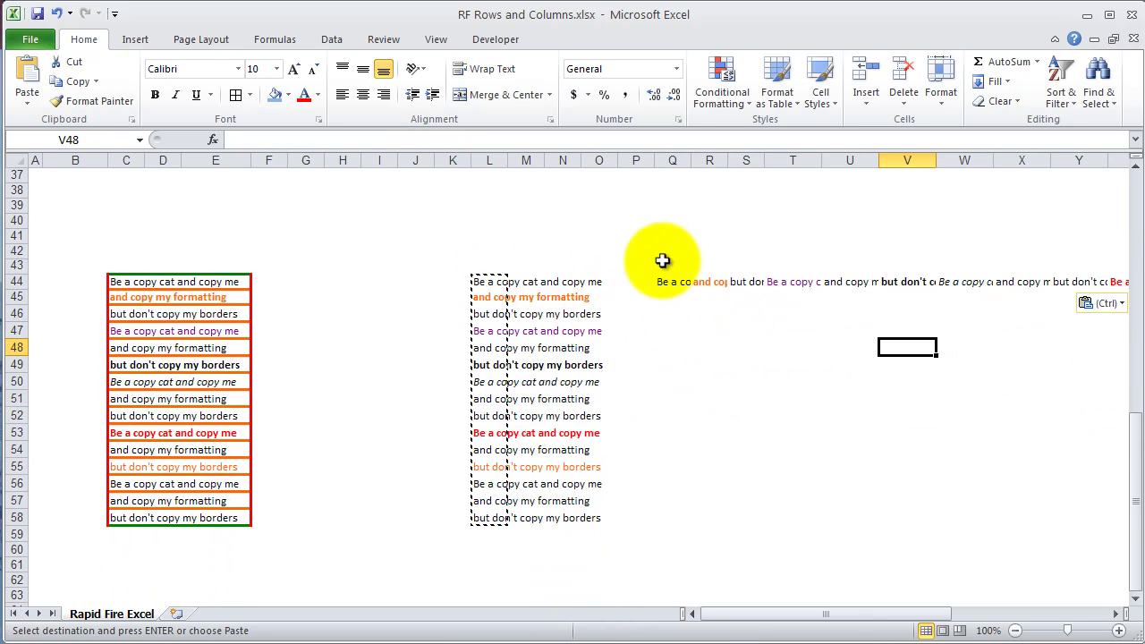
pyautogui.scroll(12, 409, 294)
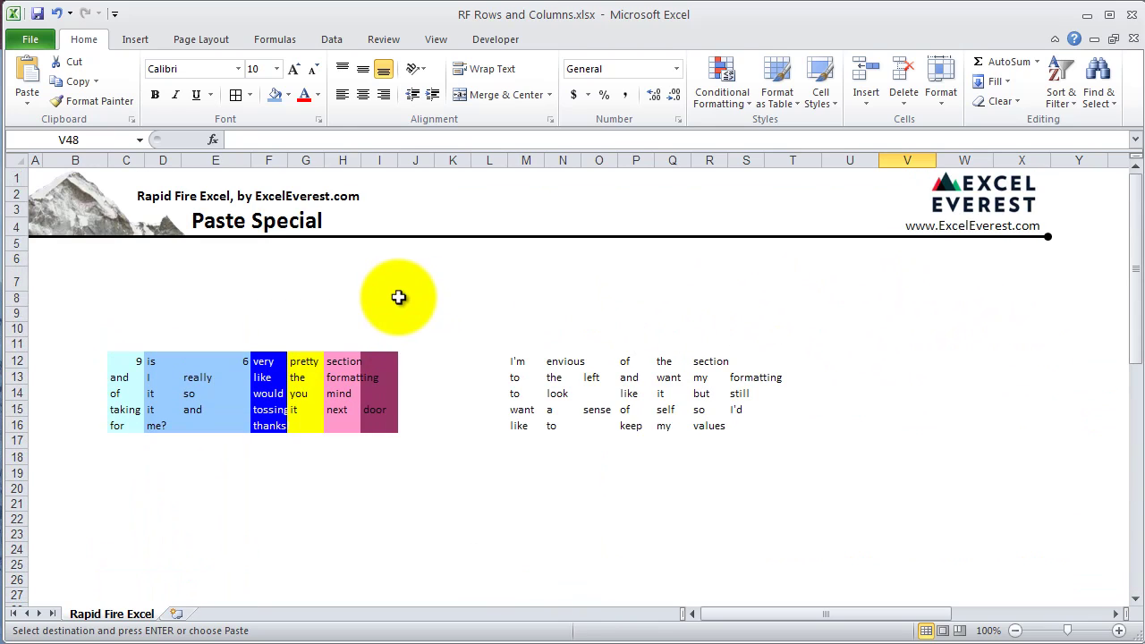